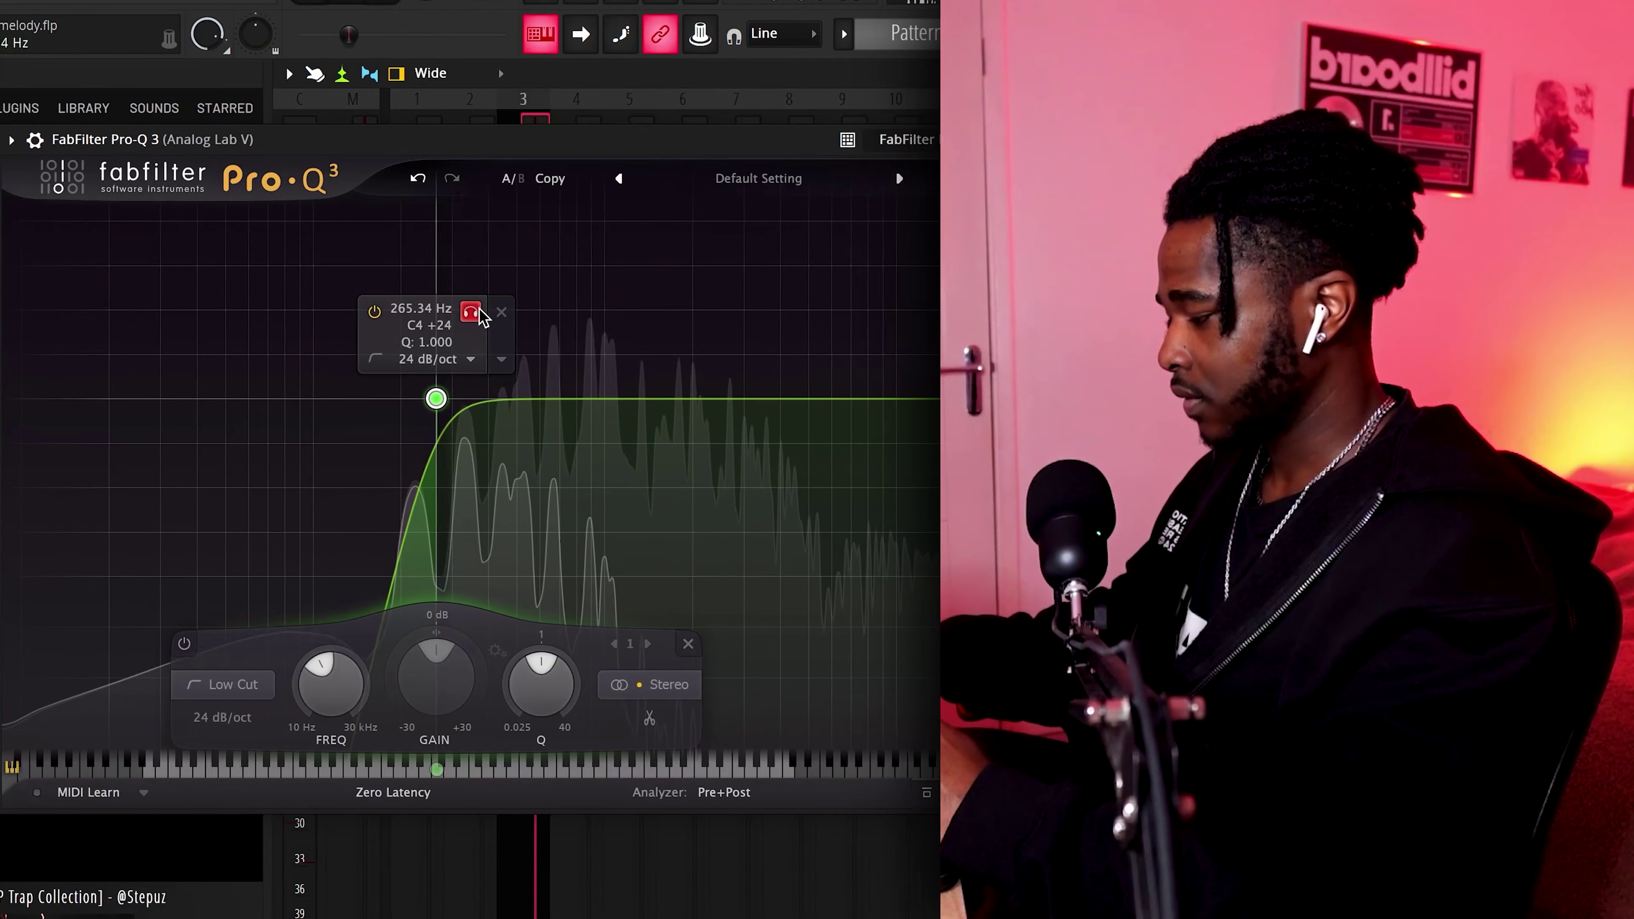
click(753, 413)
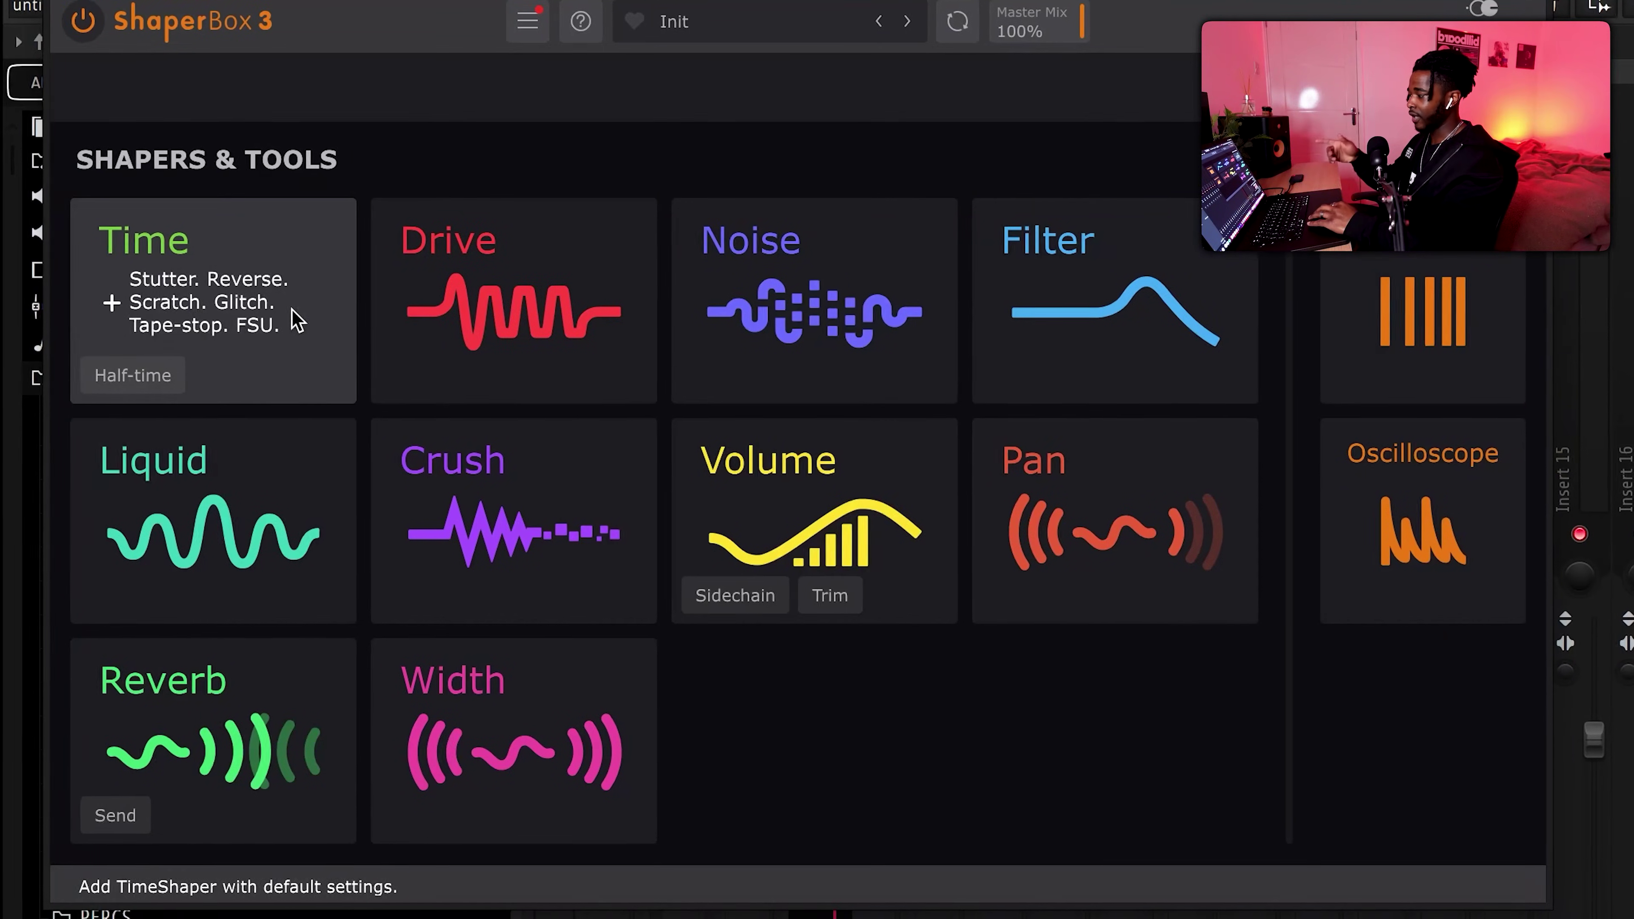
- Add the Time shaper in ShaperBox 3 and raise the end point of the curve's final drop to about the halfway line
click(284, 317)
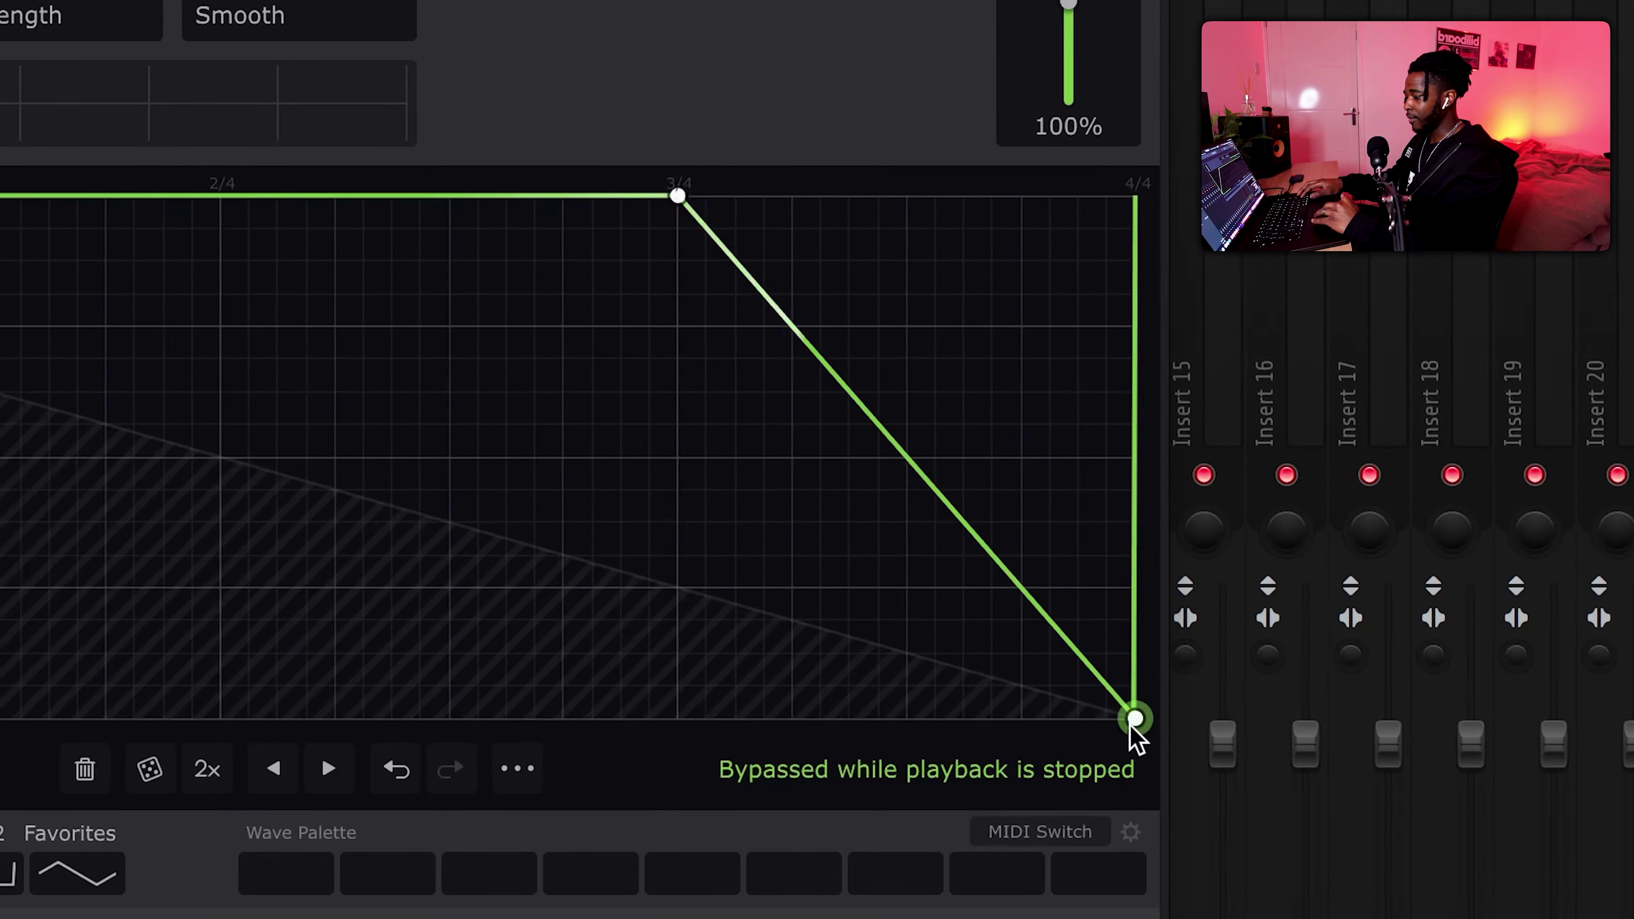
drag(1135, 720, 1120, 457)
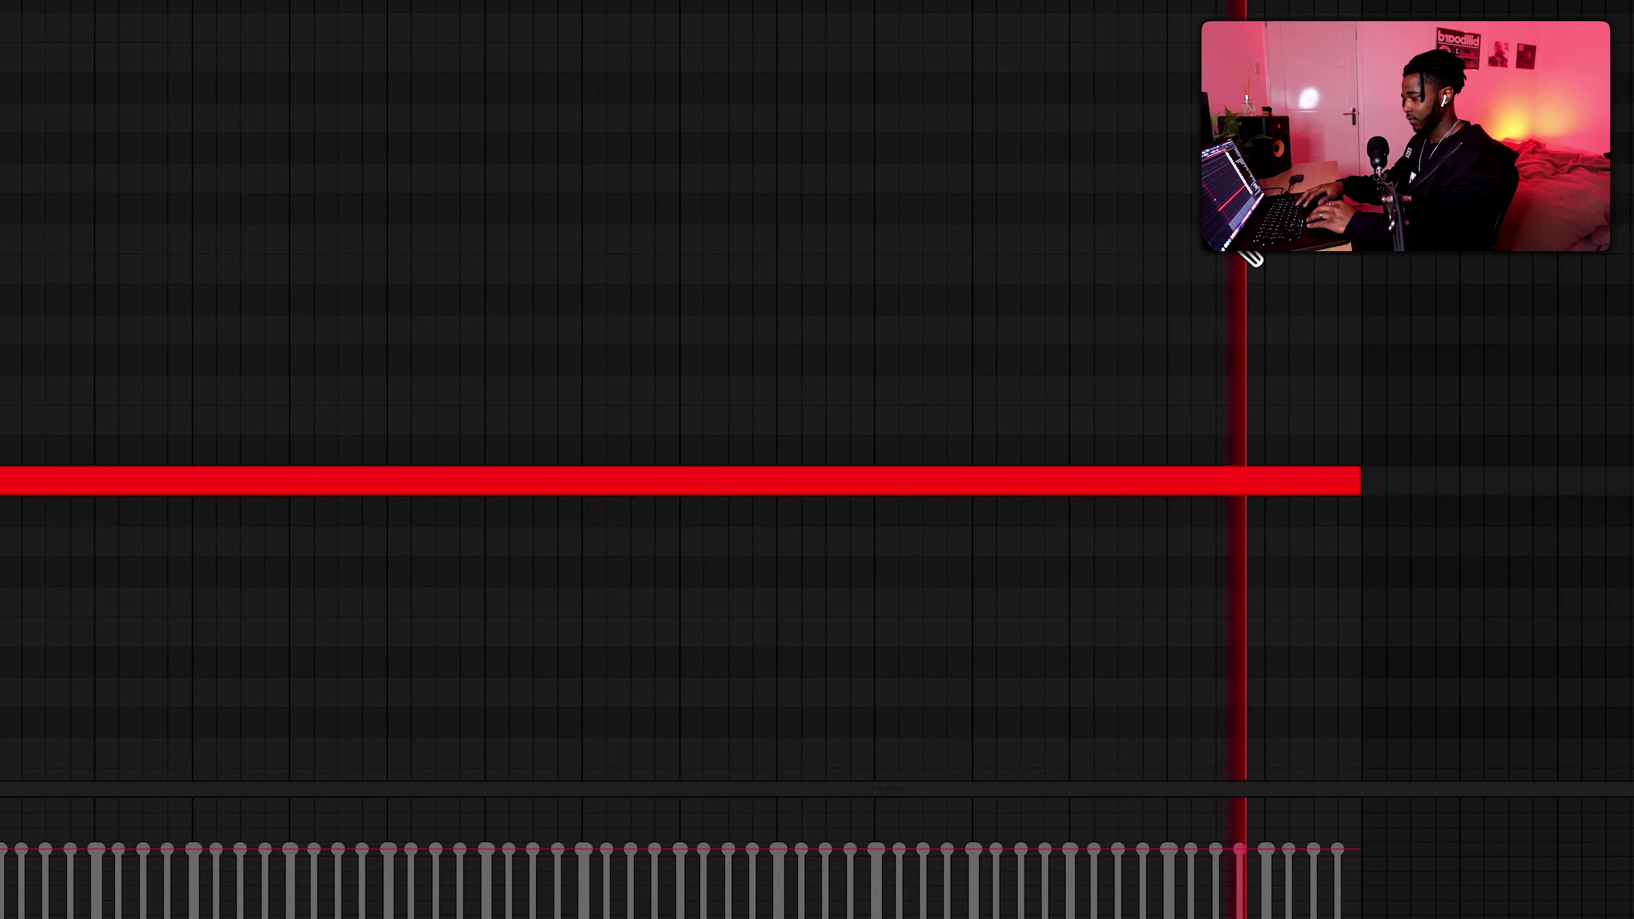
- Place a note below the long sustained note, and select the whole opening phrase of A4, A5, E6, F6 and A6 notes
click(959, 574)
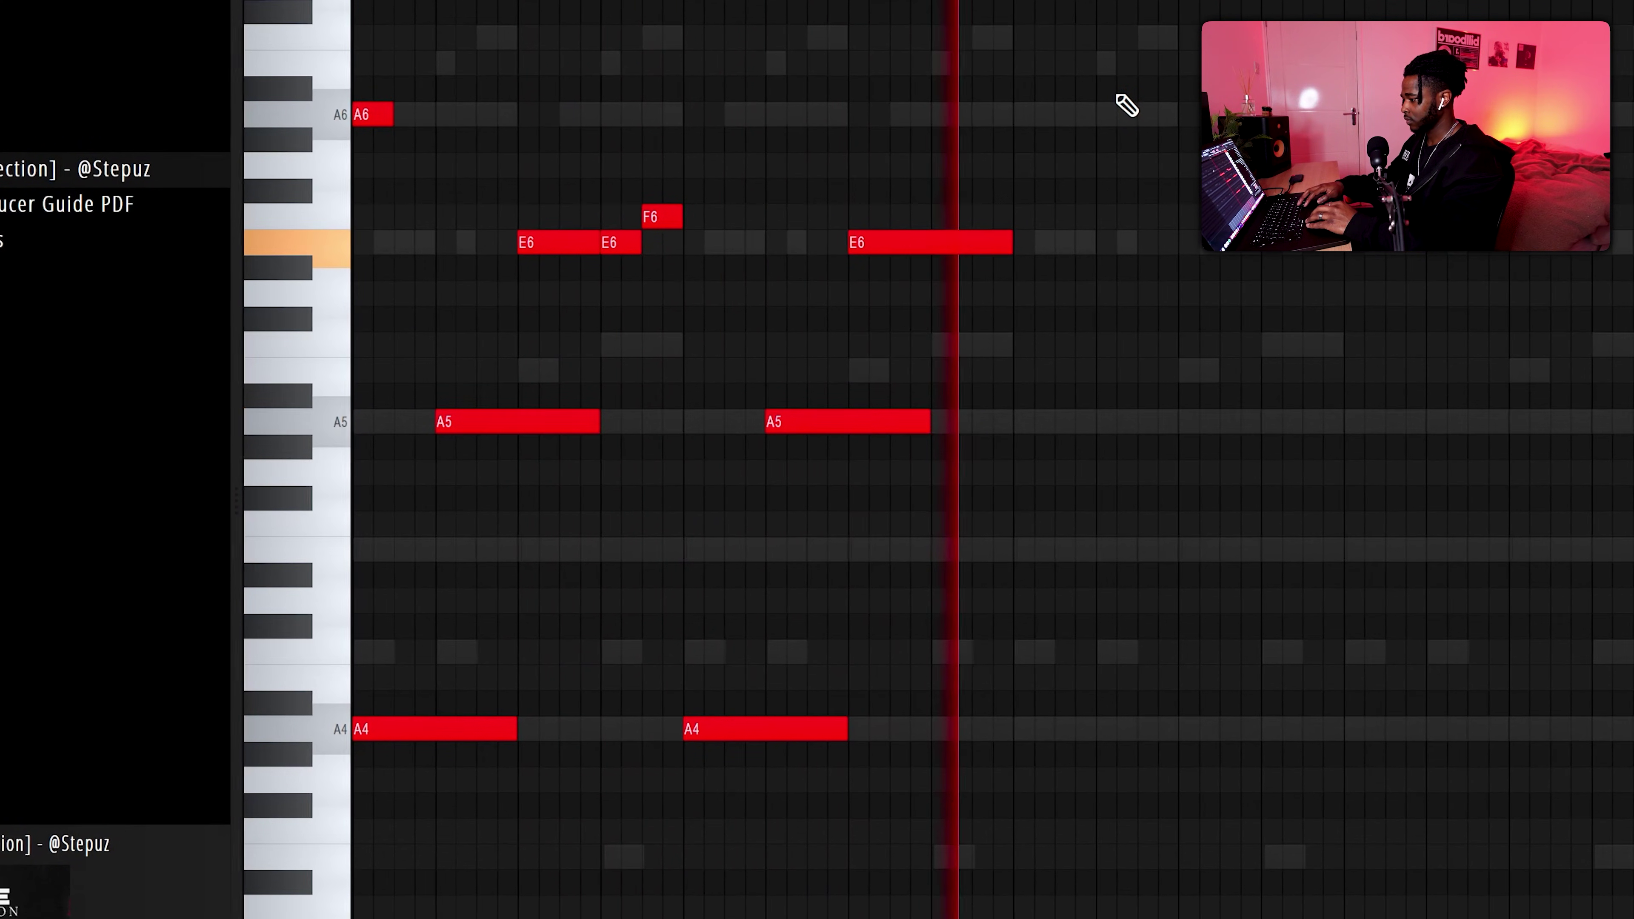
drag(1185, 4, 341, 911)
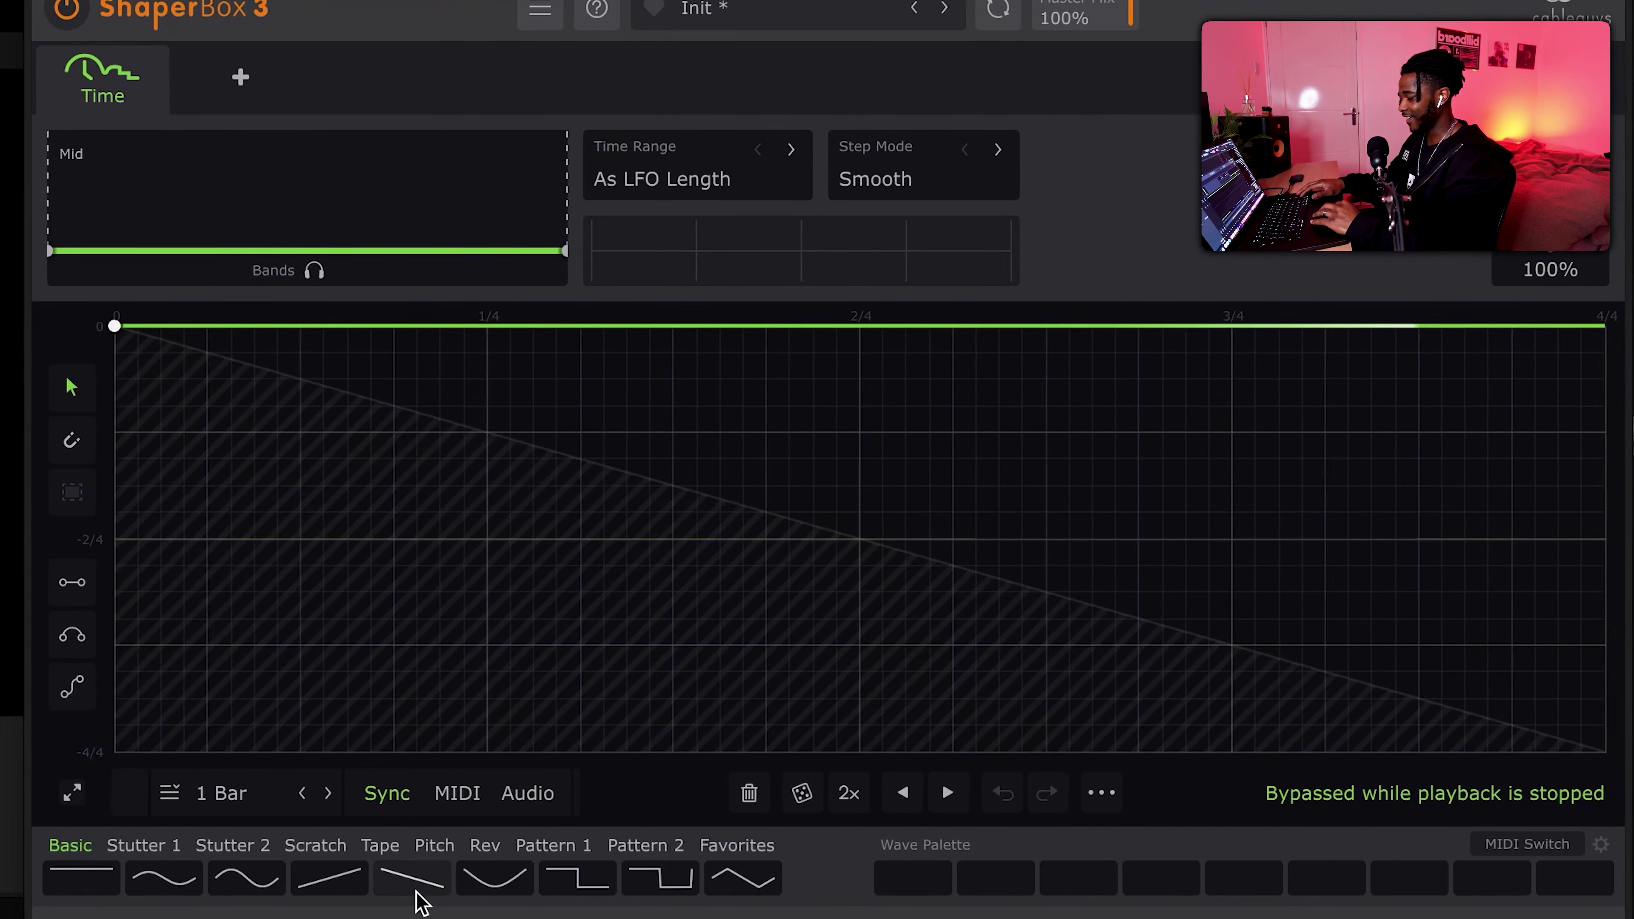
- Give the Time shaper a curve that stays flat until 2/4 and falls in a straight line to the bottom at 4/4
click(423, 879)
click(874, 328)
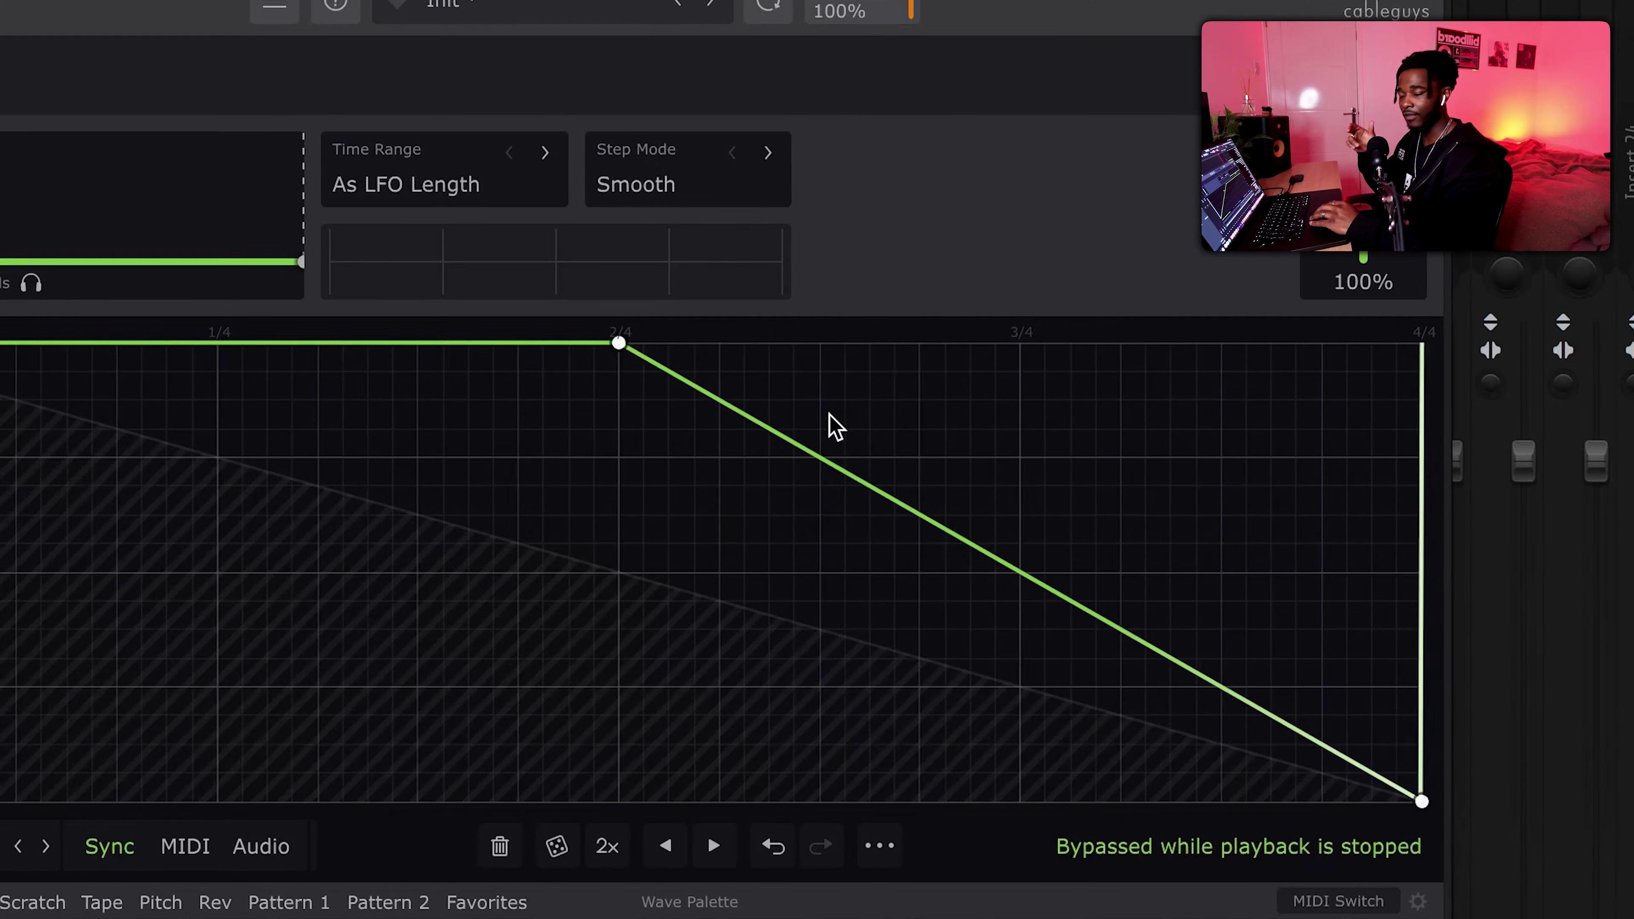
key(space)
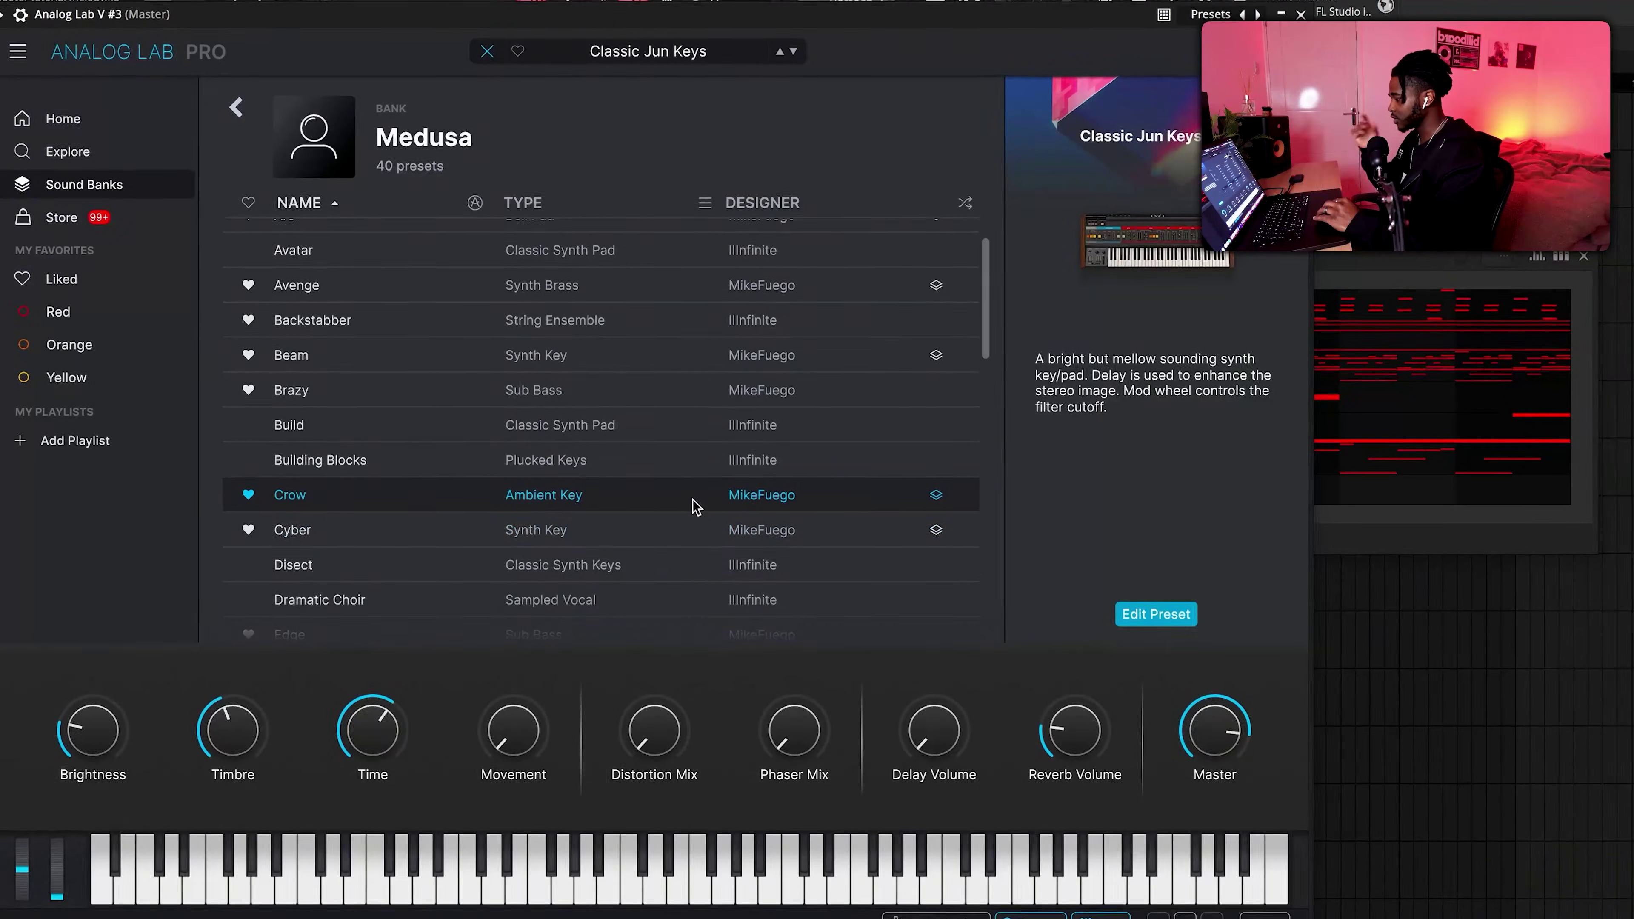
- Load a different preset from the Medusa bank in Analog Lab V
scroll(696, 506, up, 1)
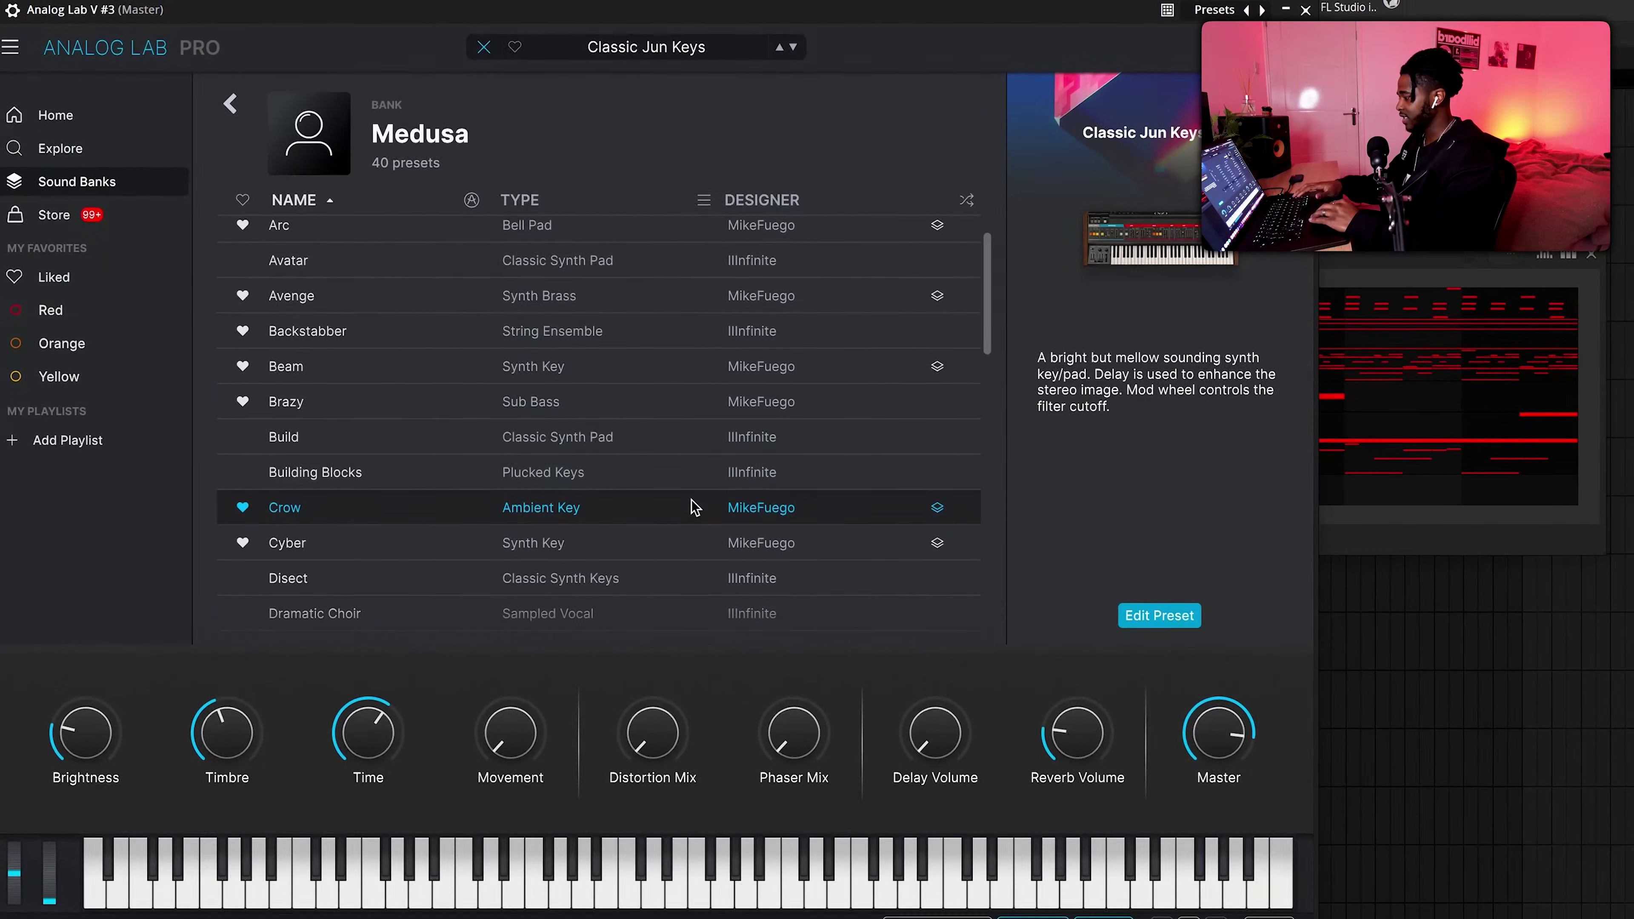
click(588, 339)
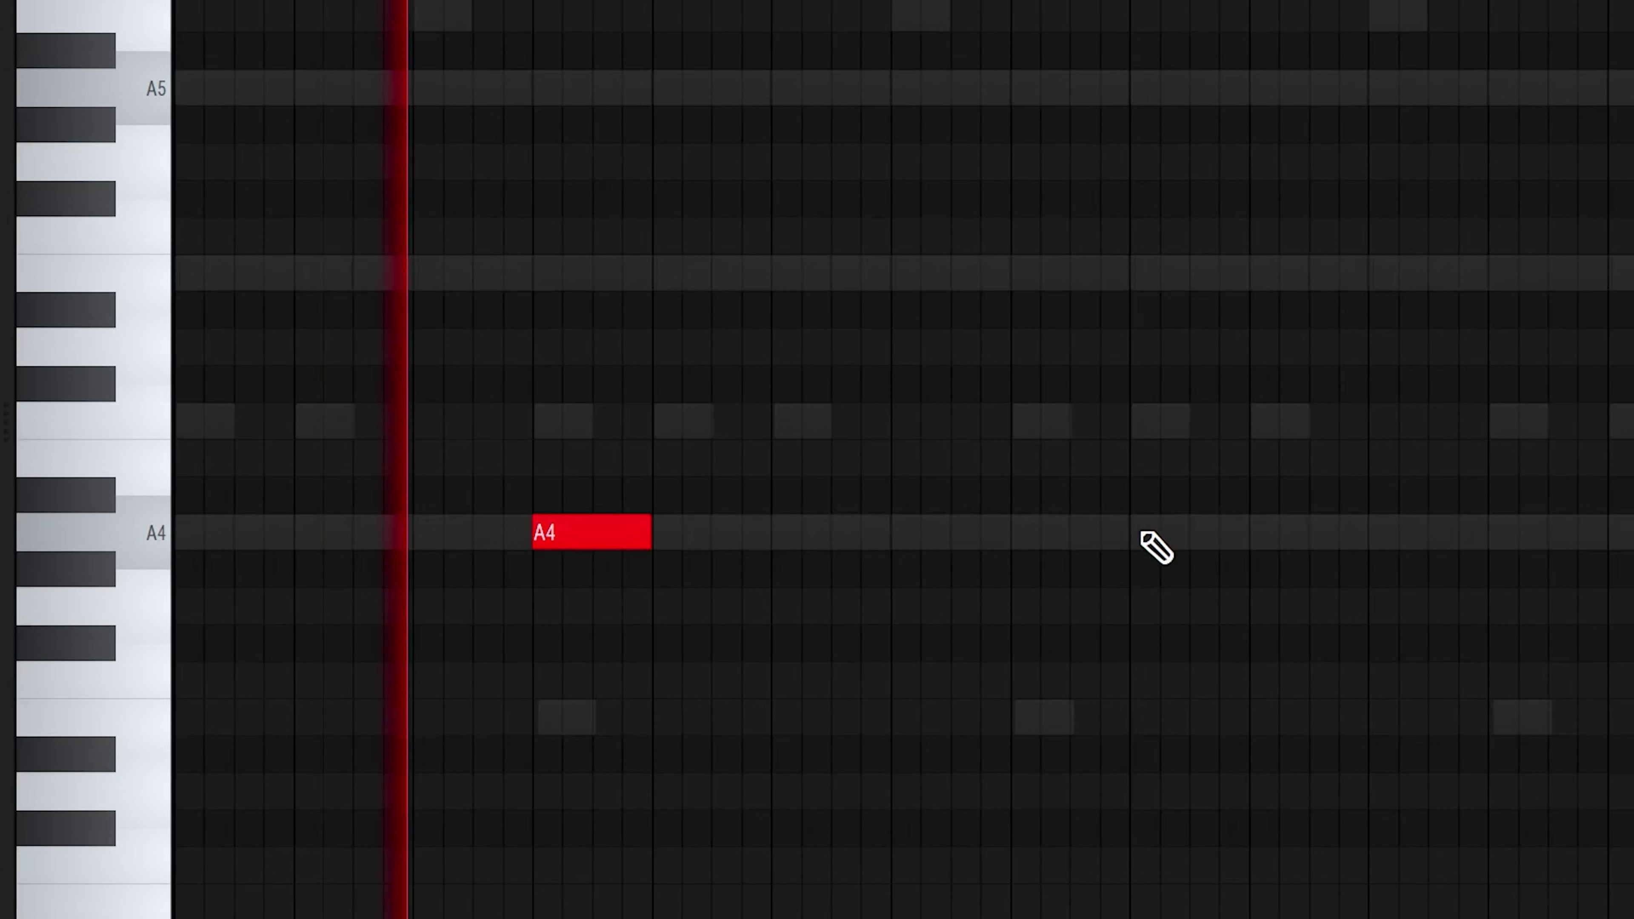
- Place short A4 notes at even intervals through the end of the pattern, shifting the last one to match the spacing
click(1017, 532)
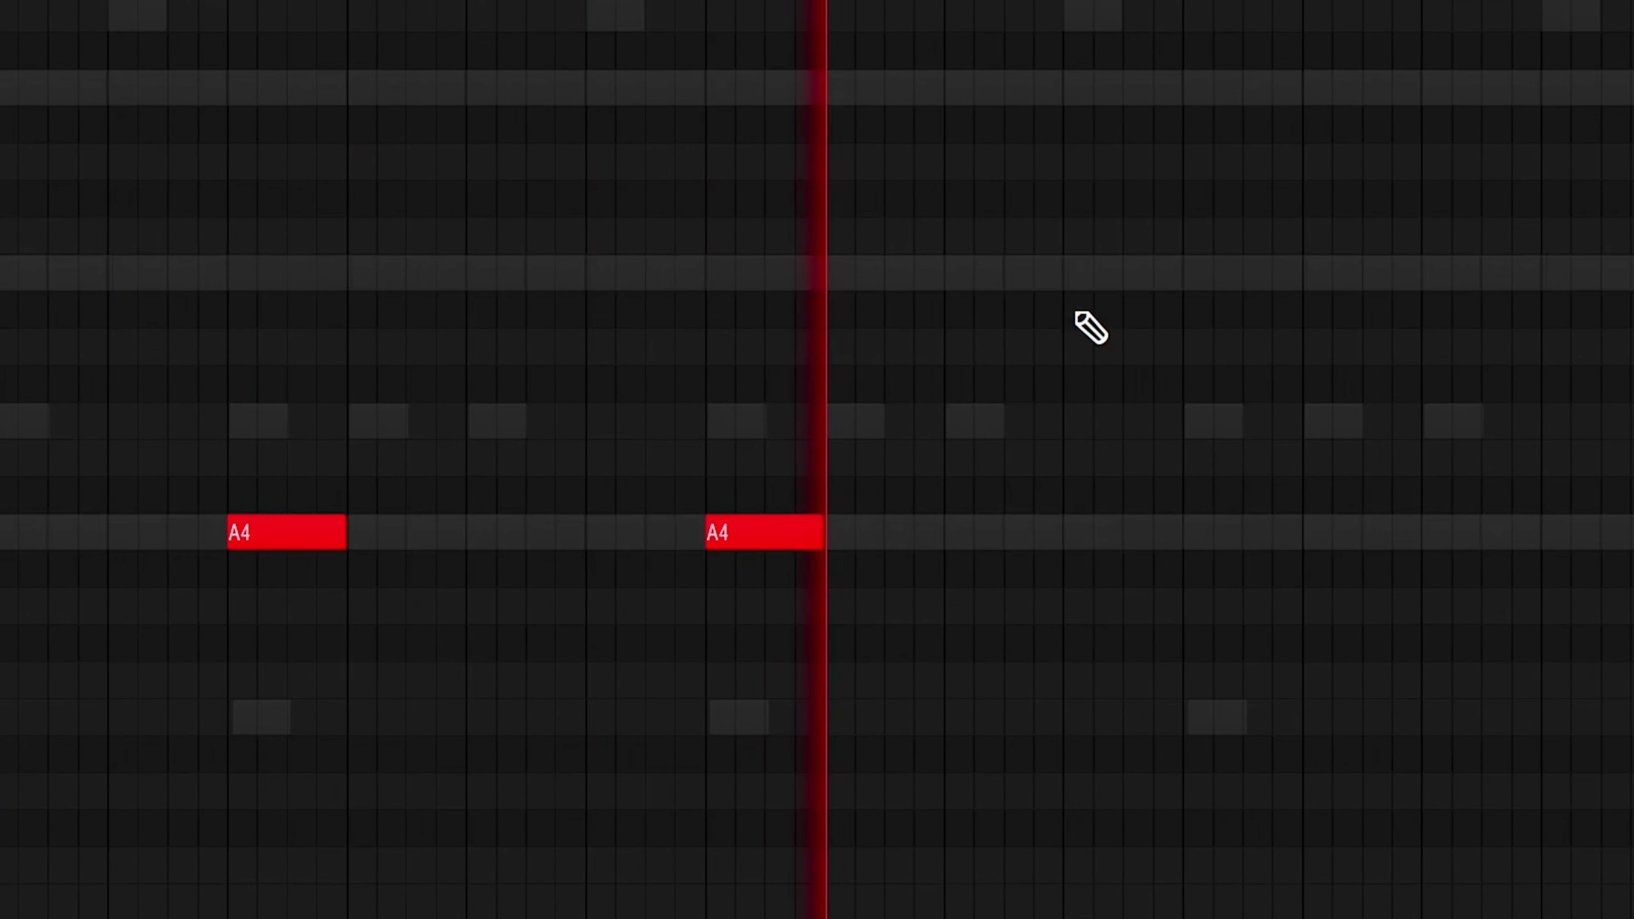
click(1263, 531)
click(1368, 534)
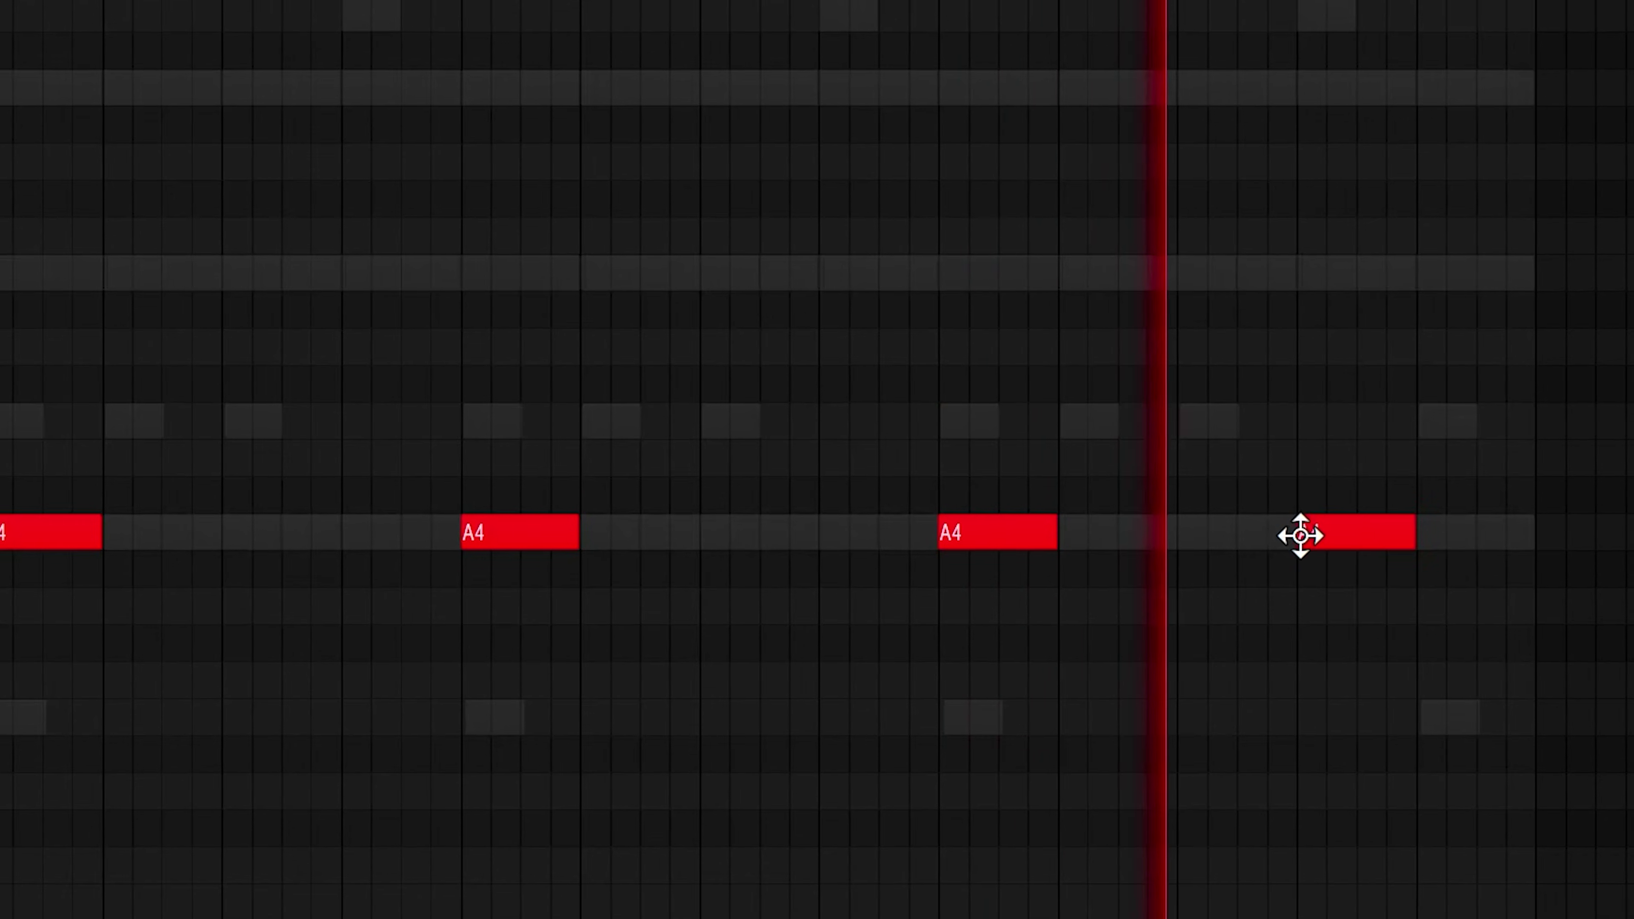
drag(1473, 529, 1576, 529)
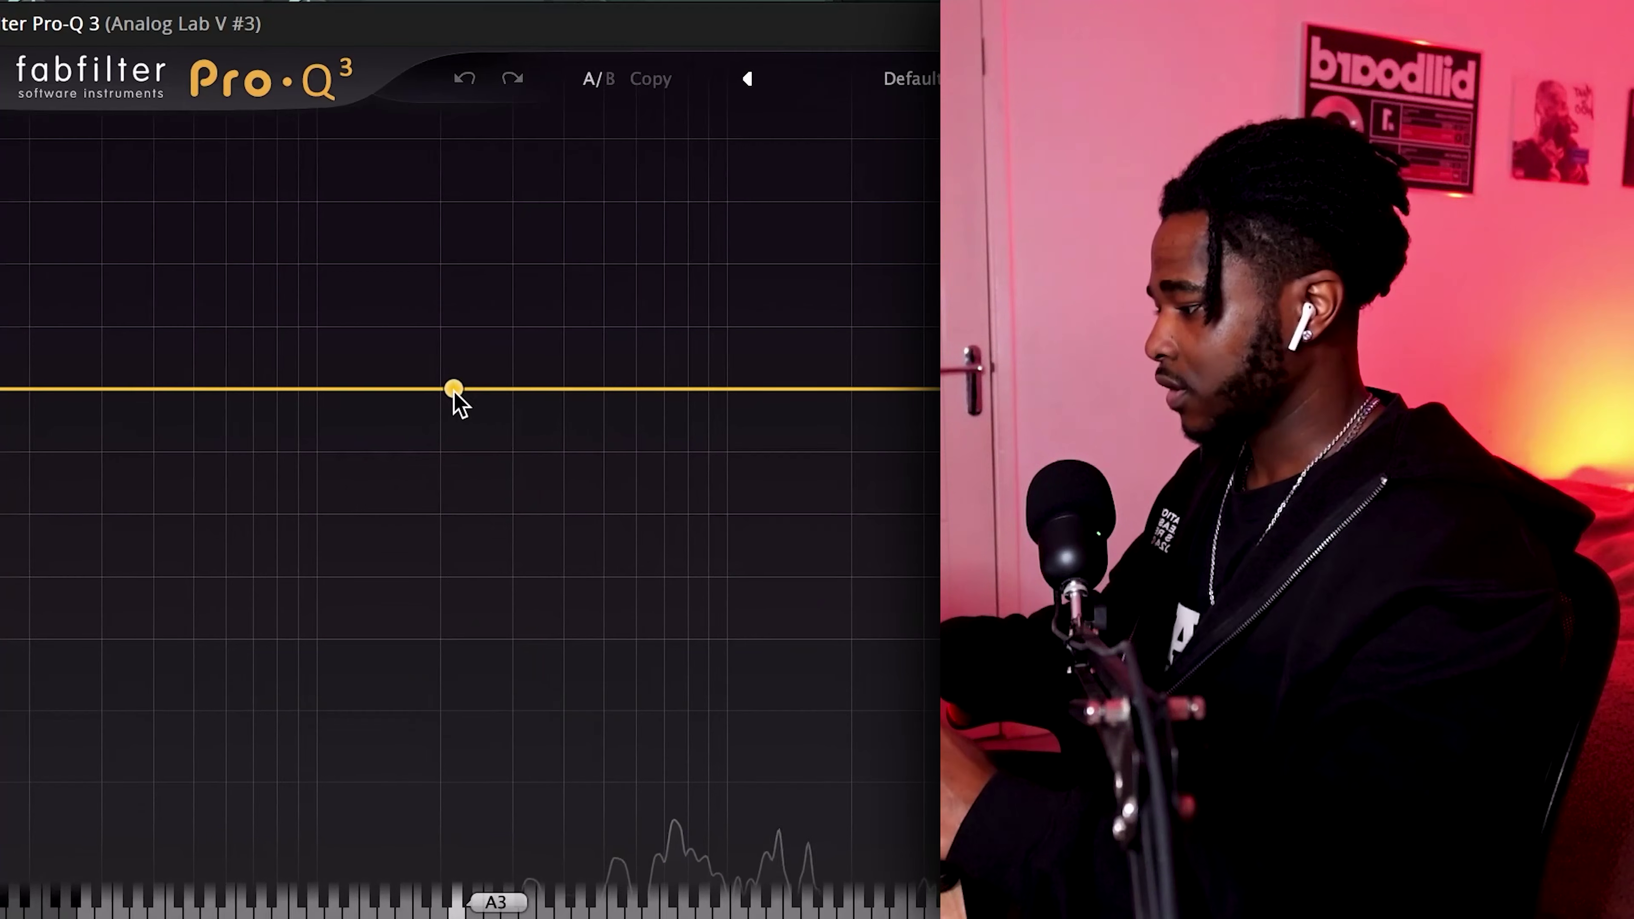
- Move the Pro-Q 3 band on Analog Lab V #3 slightly higher in frequency and choose a filter shape for it
right_click(454, 435)
drag(454, 389, 502, 389)
mouse_move(579, 602)
click(757, 677)
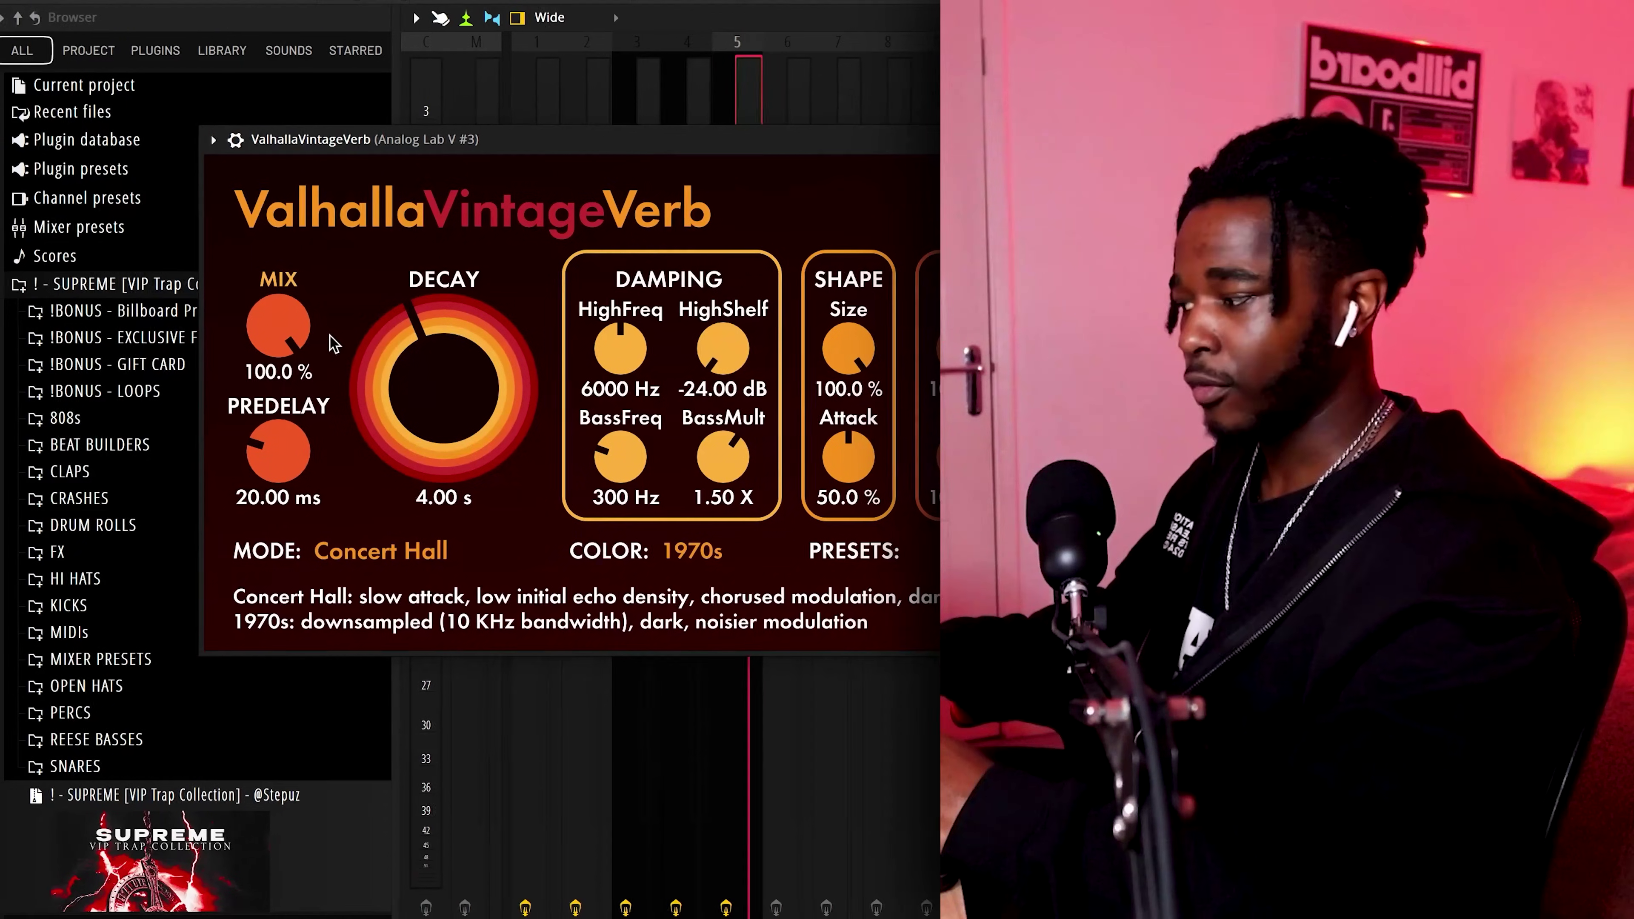
- Lower the mix of the ValhallaVintageVerb reverb on Analog Lab V #3
drag(273, 328, 200, 515)
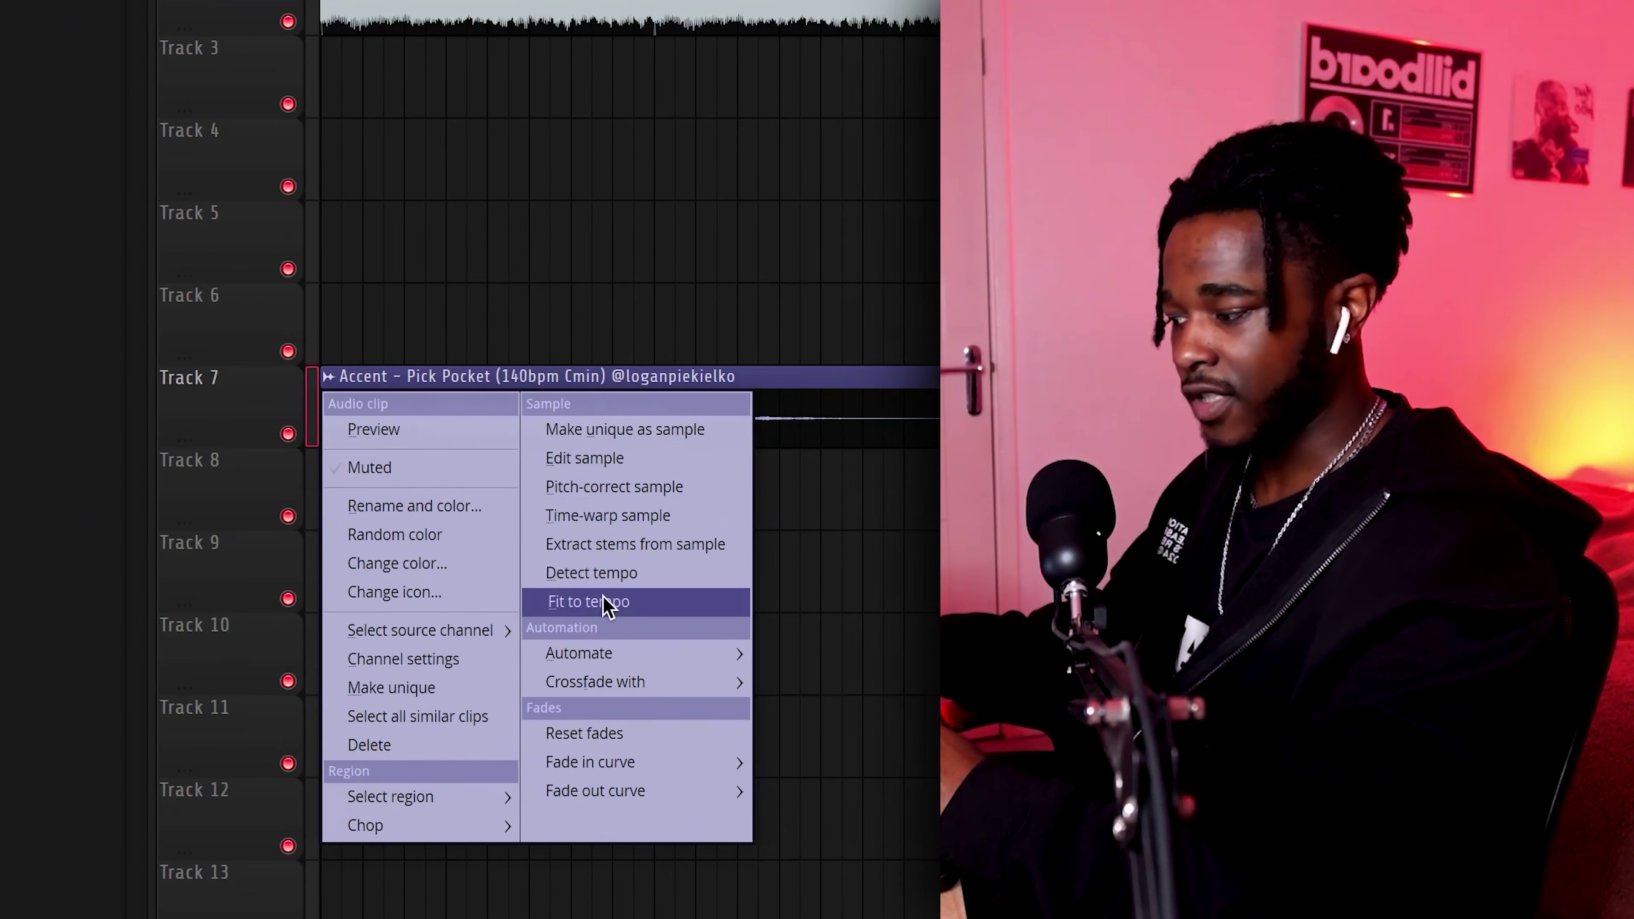
- Fit the Accent - Pick Pocket clip on Track 7 to tempo with a value of 140 BPM and reverse its sample
click(618, 602)
click(634, 702)
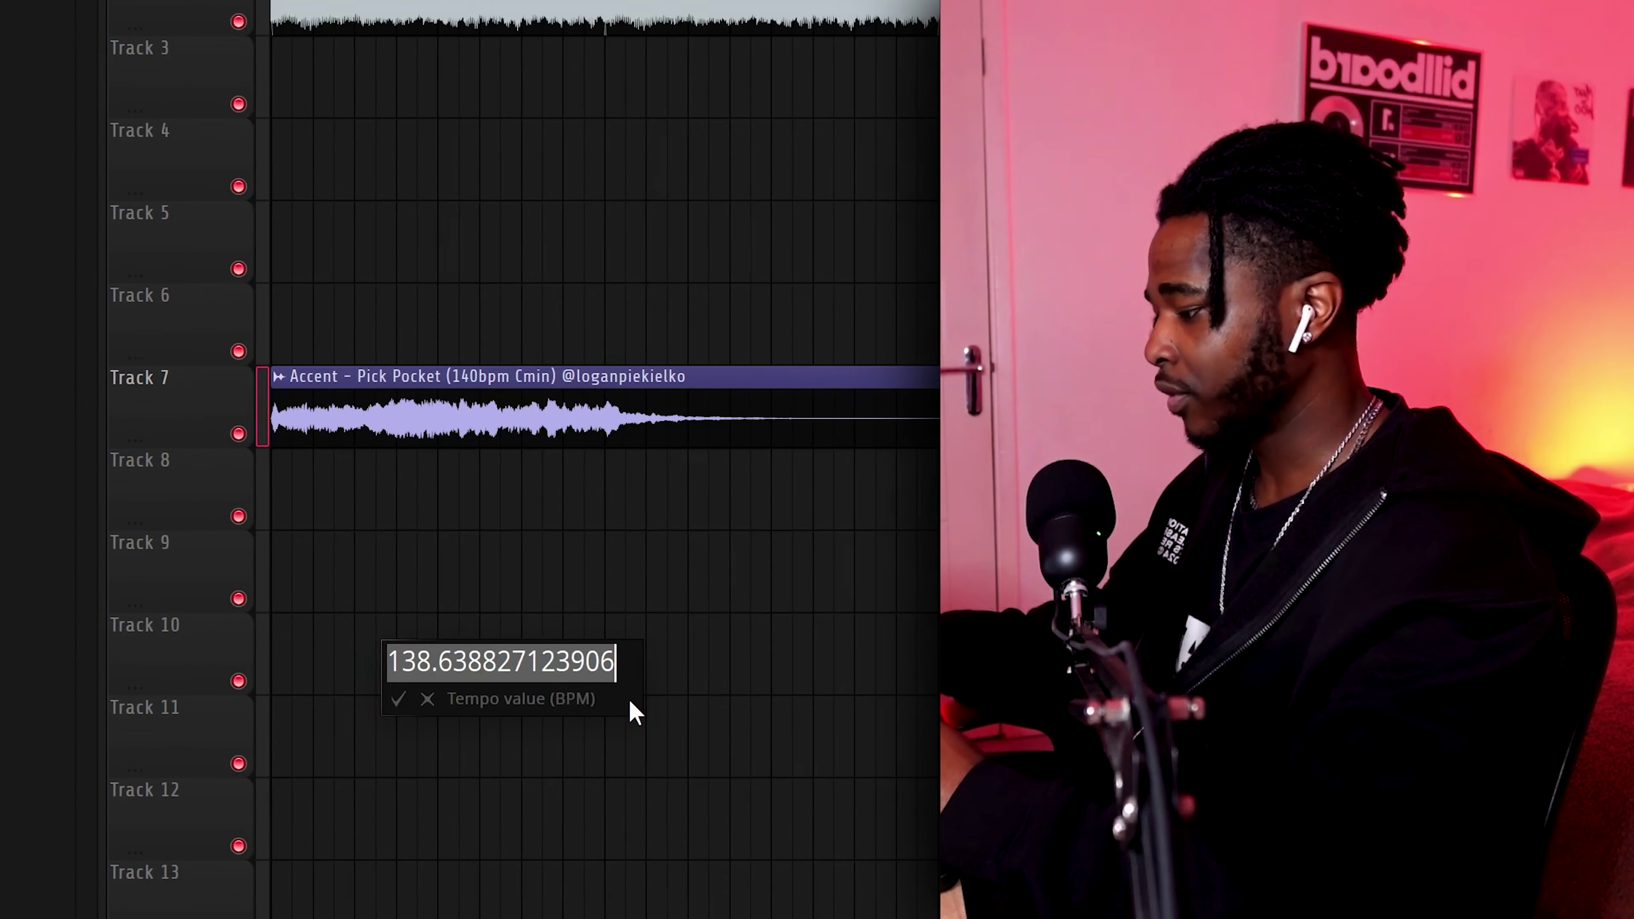
text(140)
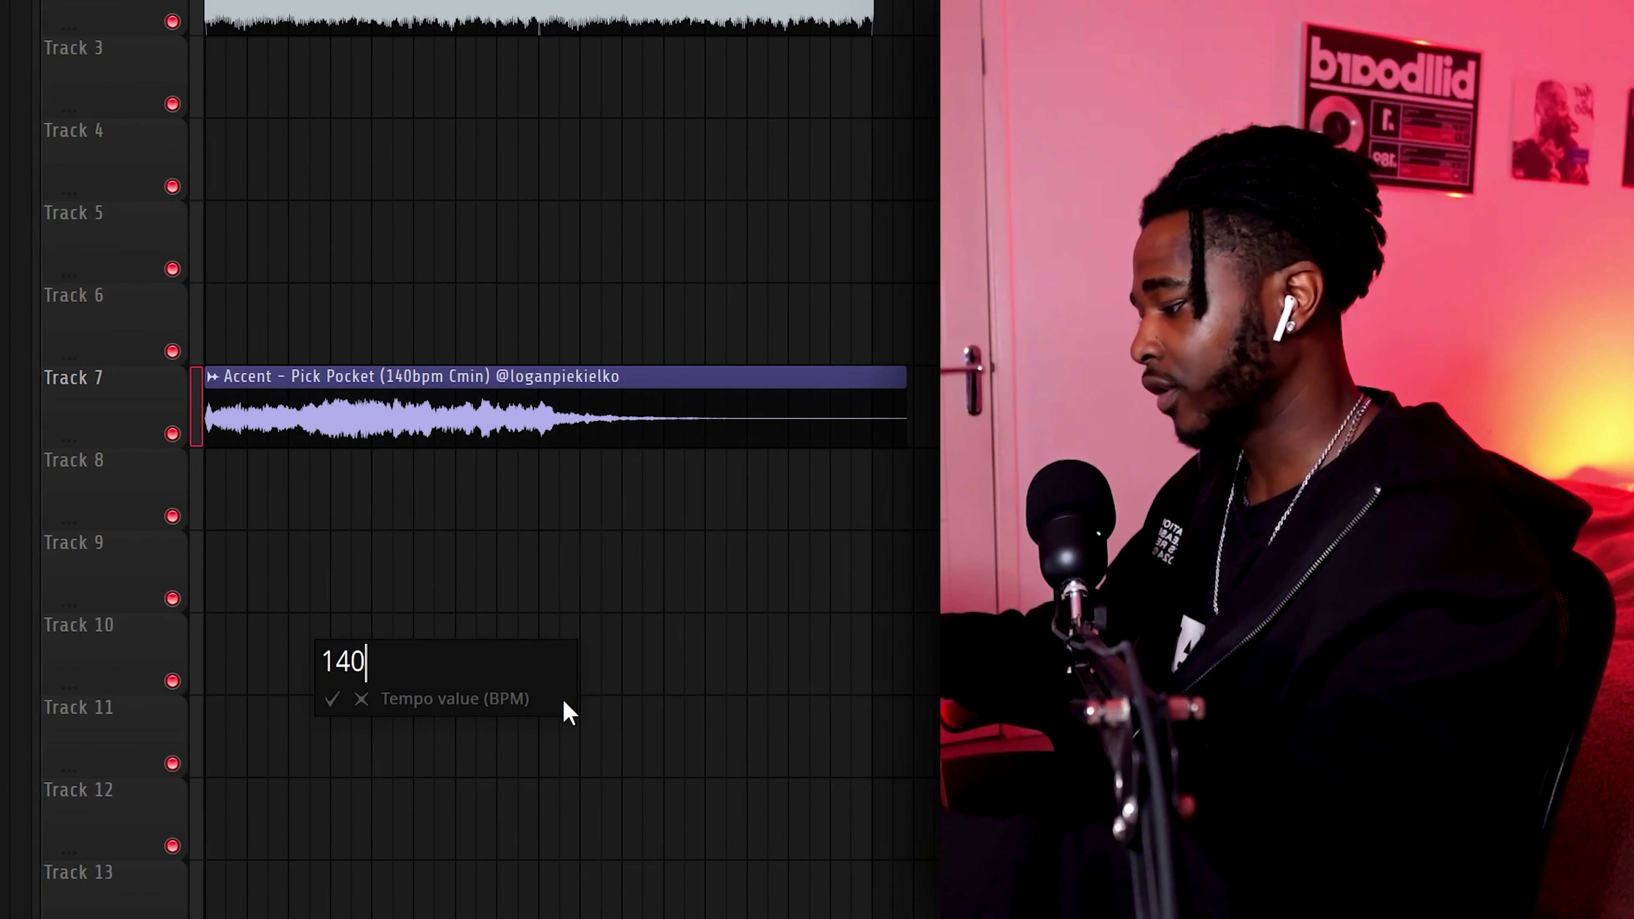
key(Return)
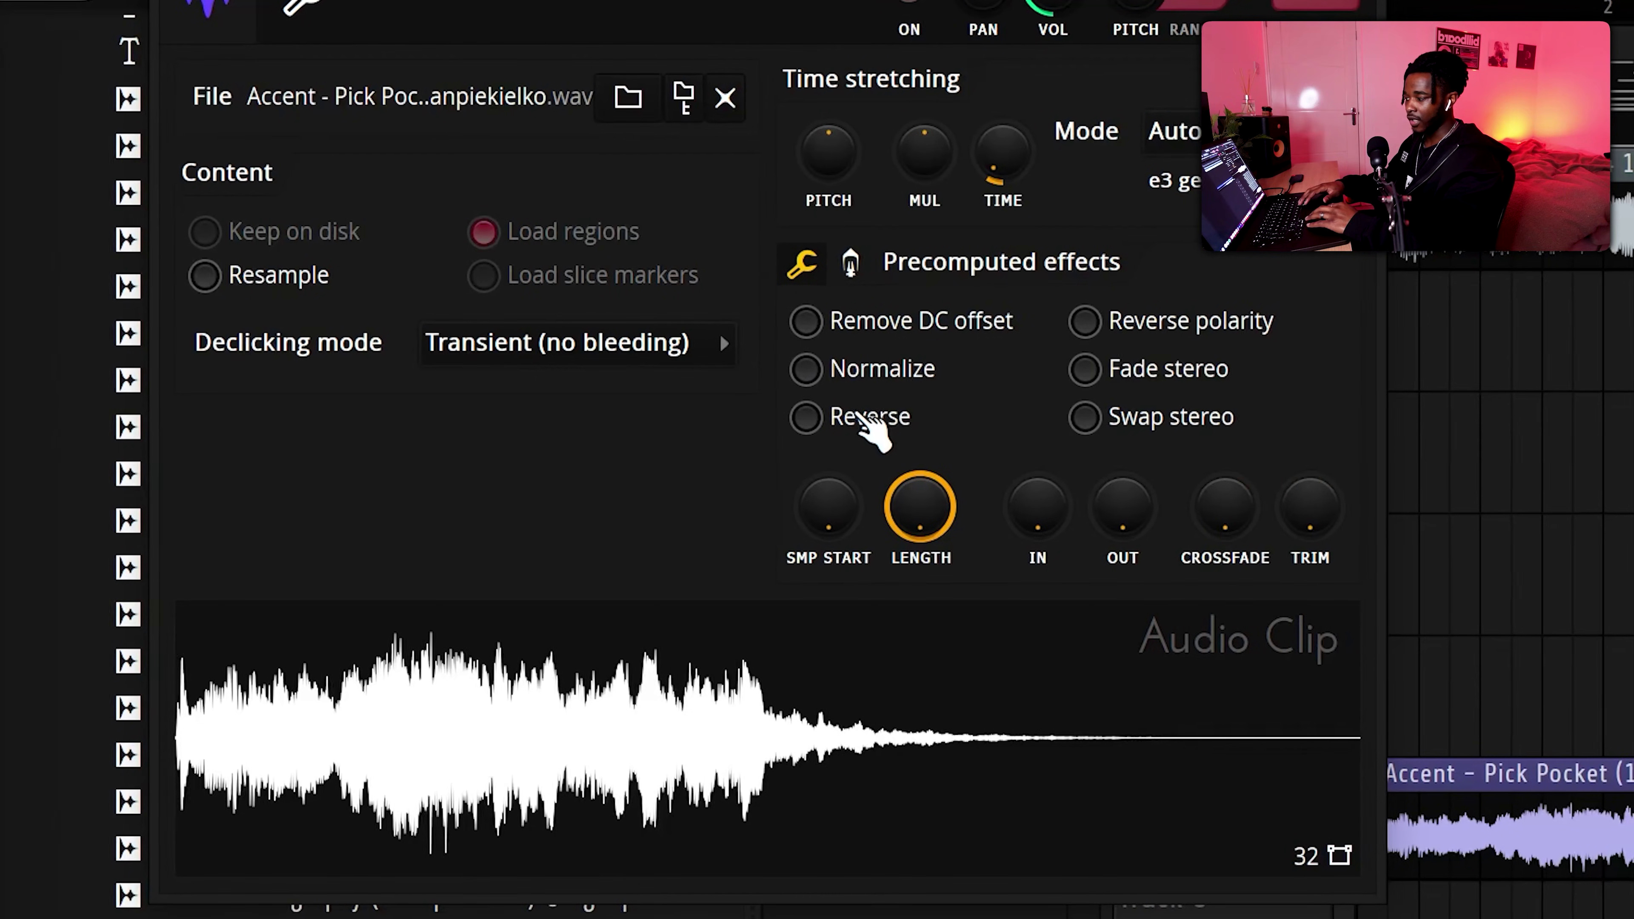
click(866, 419)
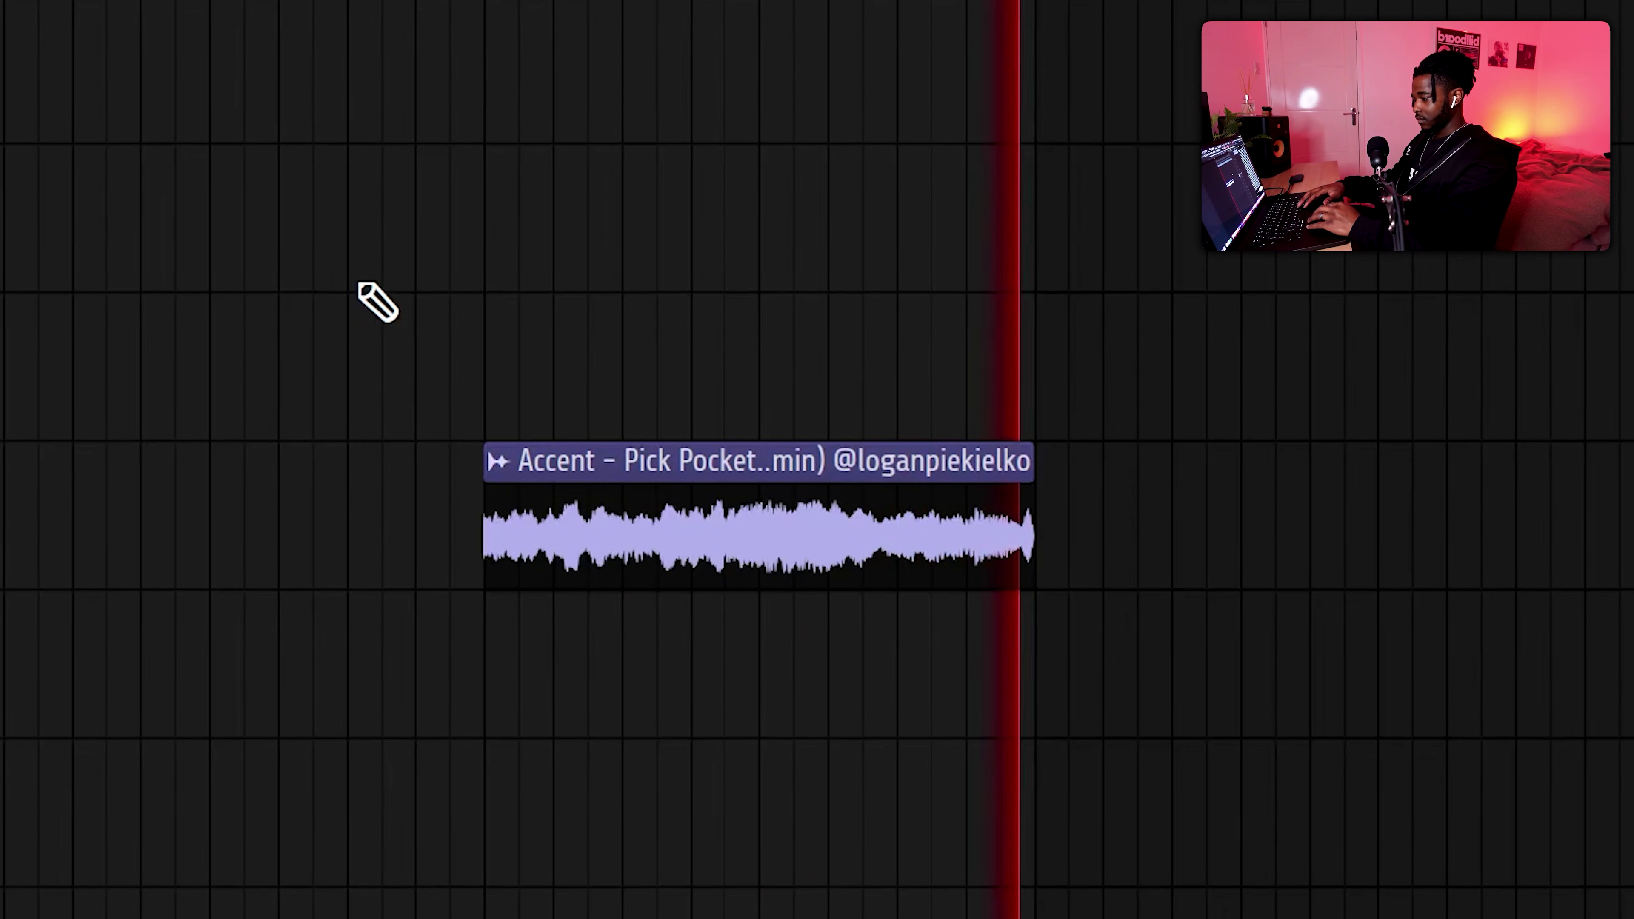
key(space)
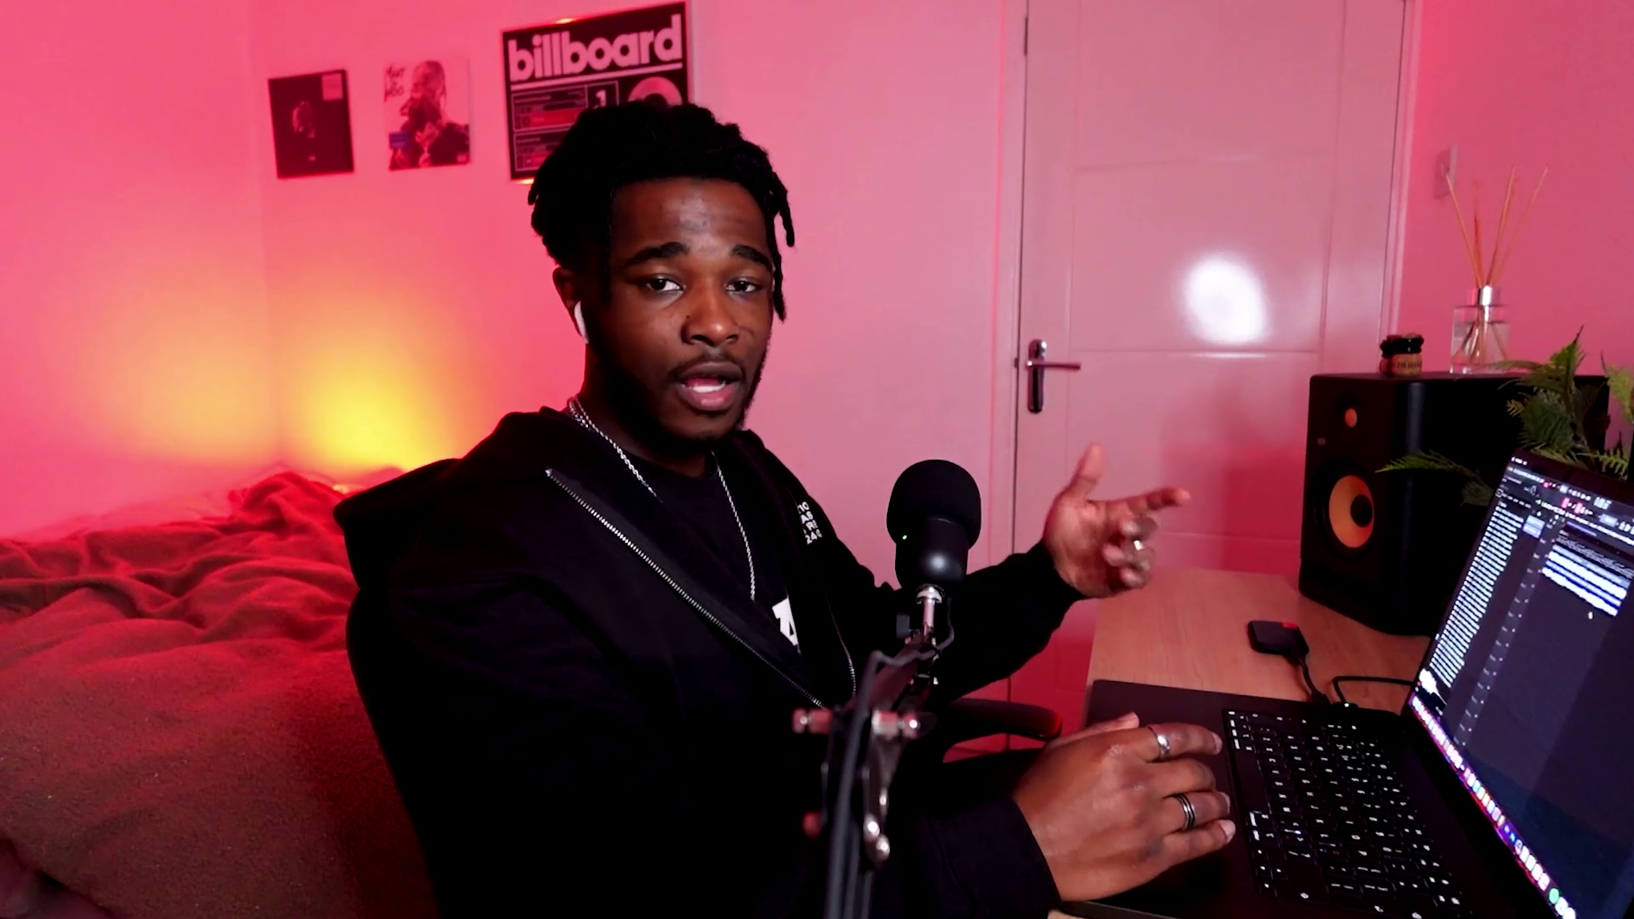
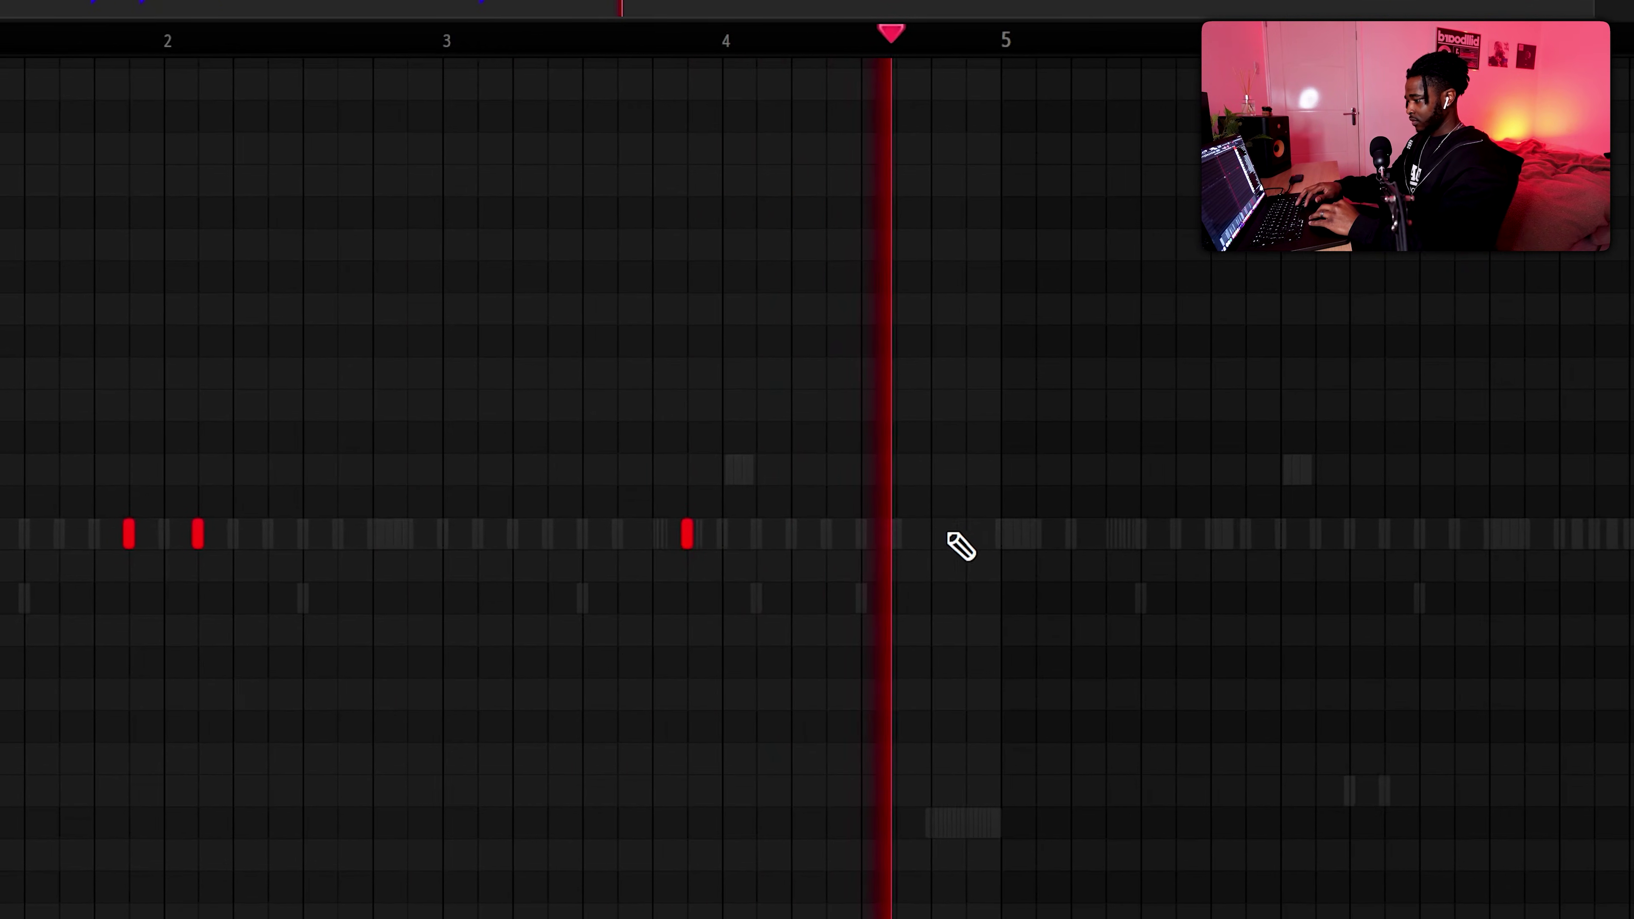
- Place another hit on the row of existing drum notes, and raise the Pluto snare's mixer level slightly
click(1026, 533)
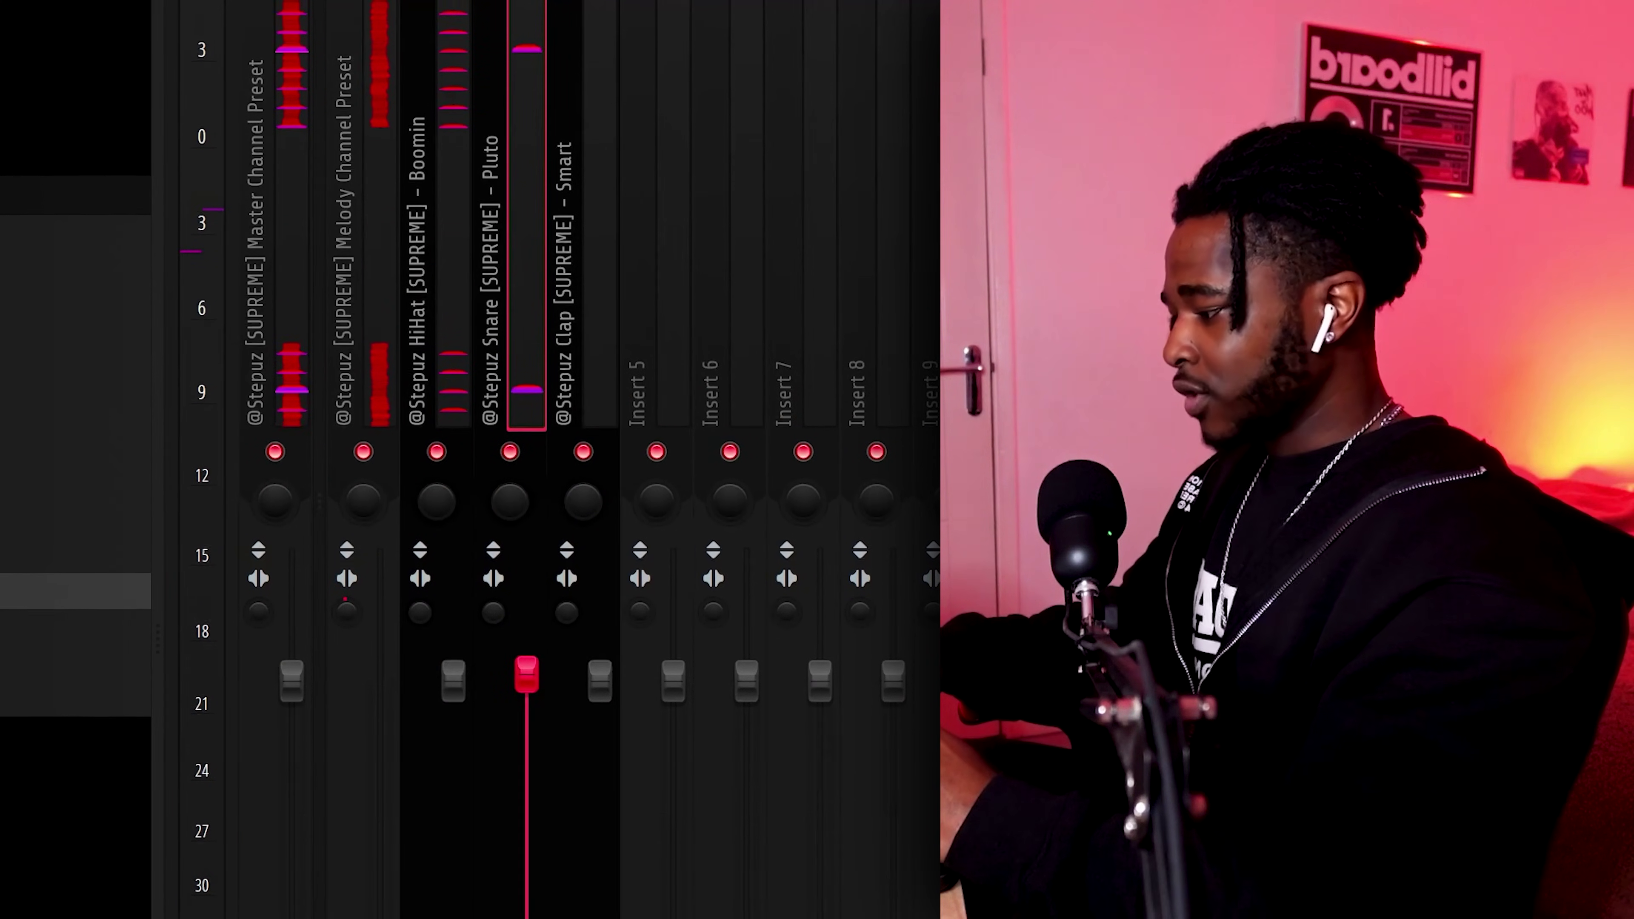
drag(527, 674, 526, 647)
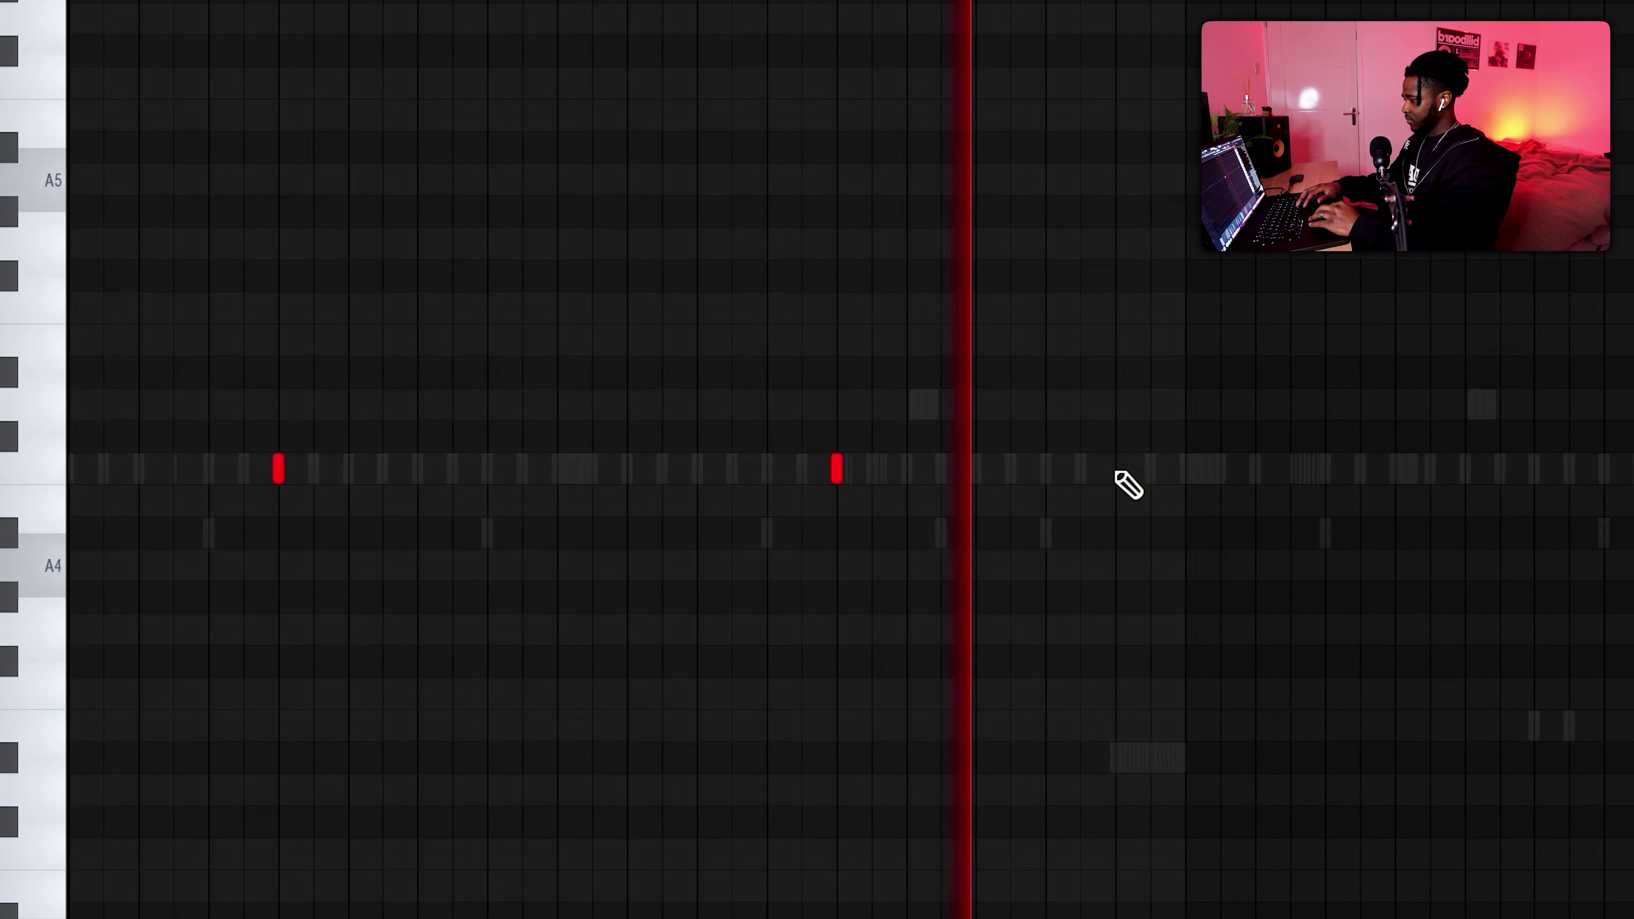
- Extend the drum patterns with another hit on the C5 row of one sound and on the B4 row of the other
click(1140, 469)
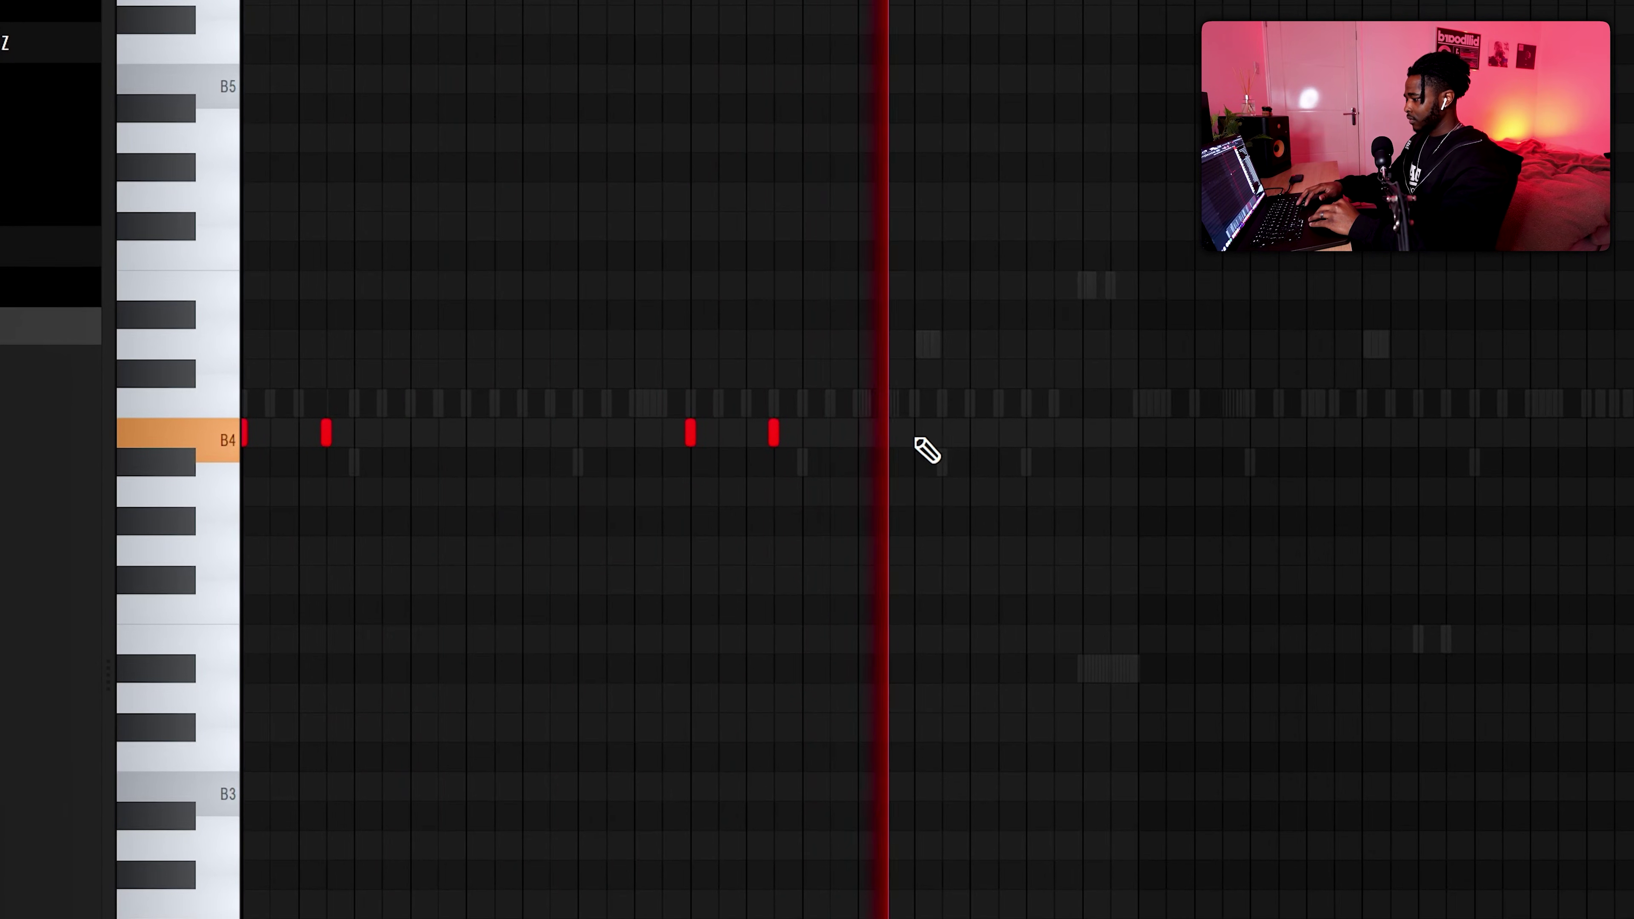
click(1142, 425)
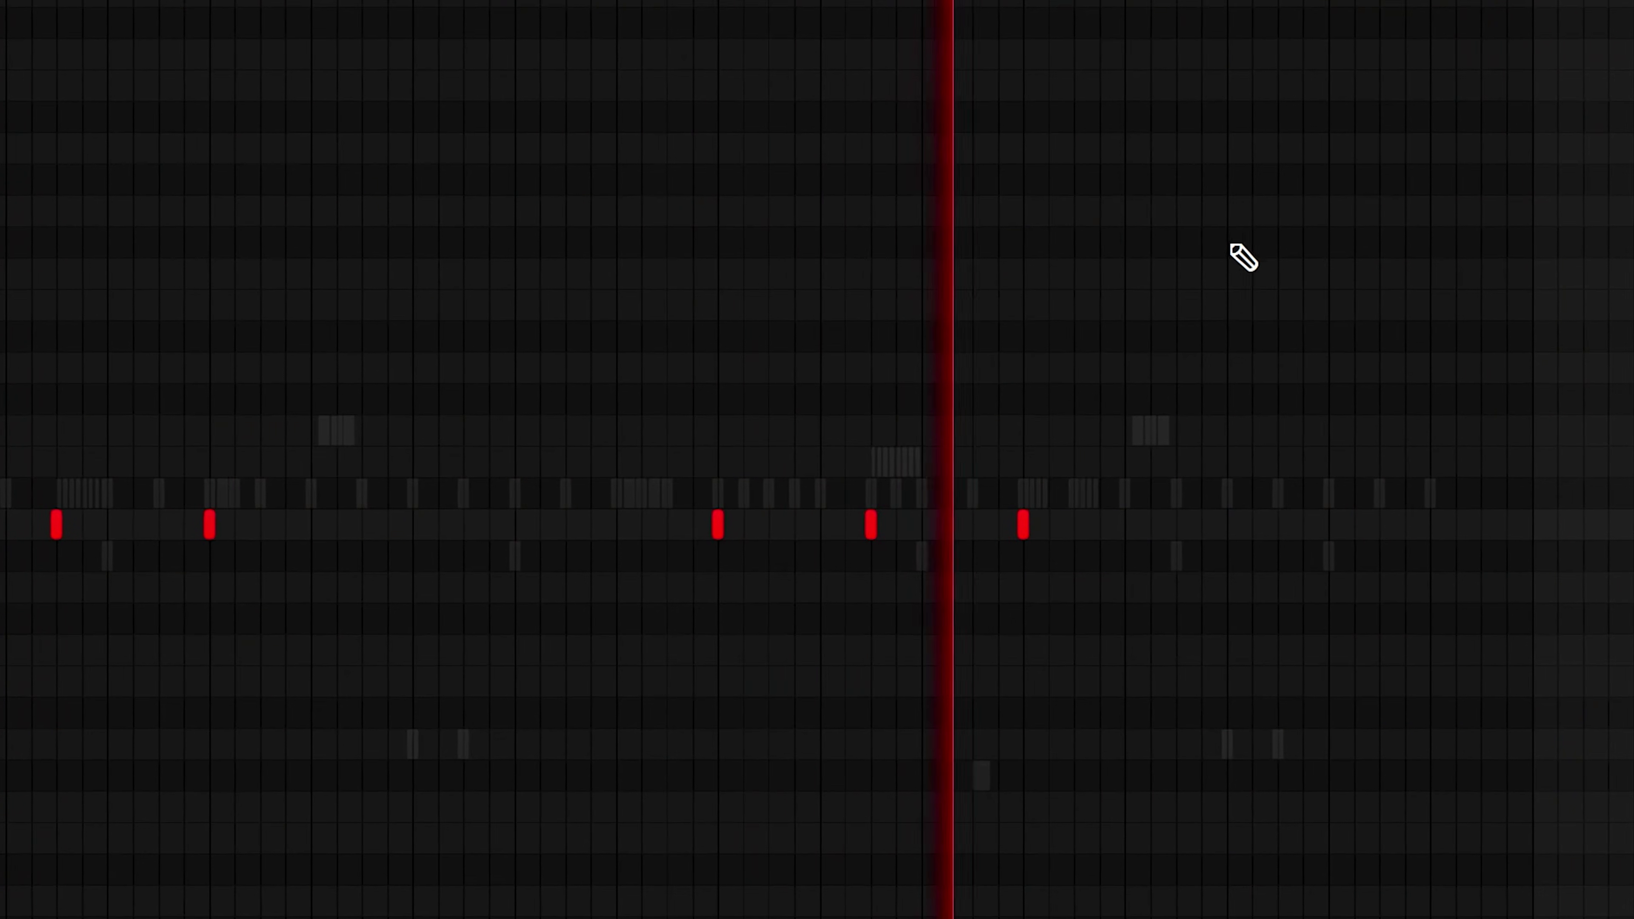
- Add five hits seven semitones above the main B4 row and three hits five semitones below it near the pattern's end
click(1169, 304)
scroll(1222, 316, up, 2)
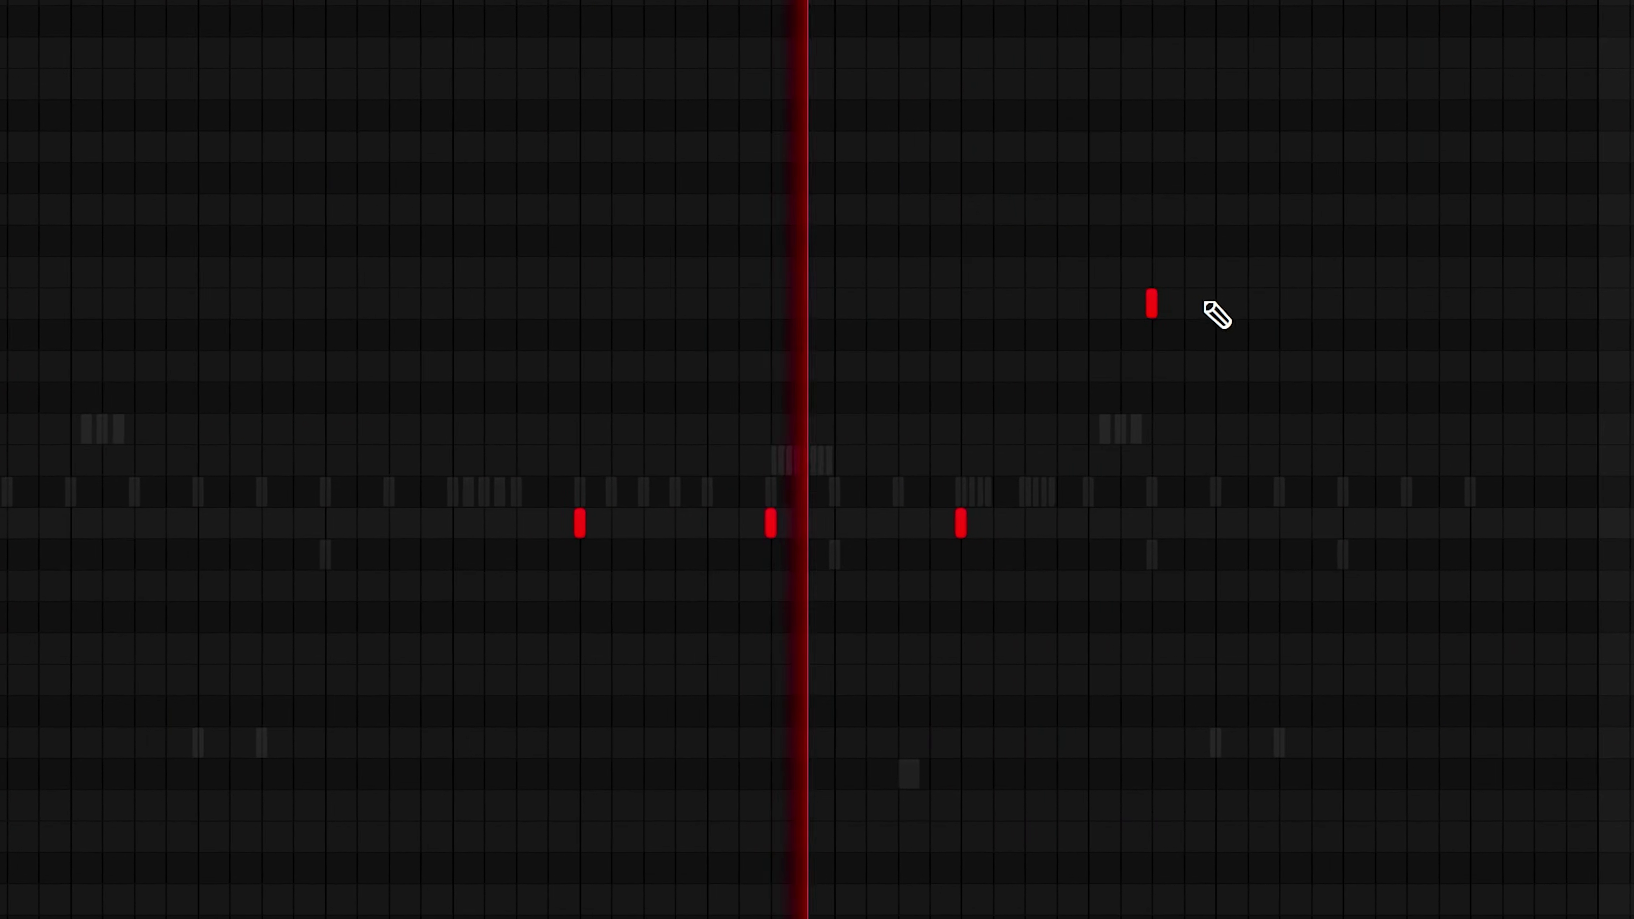
click(1115, 301)
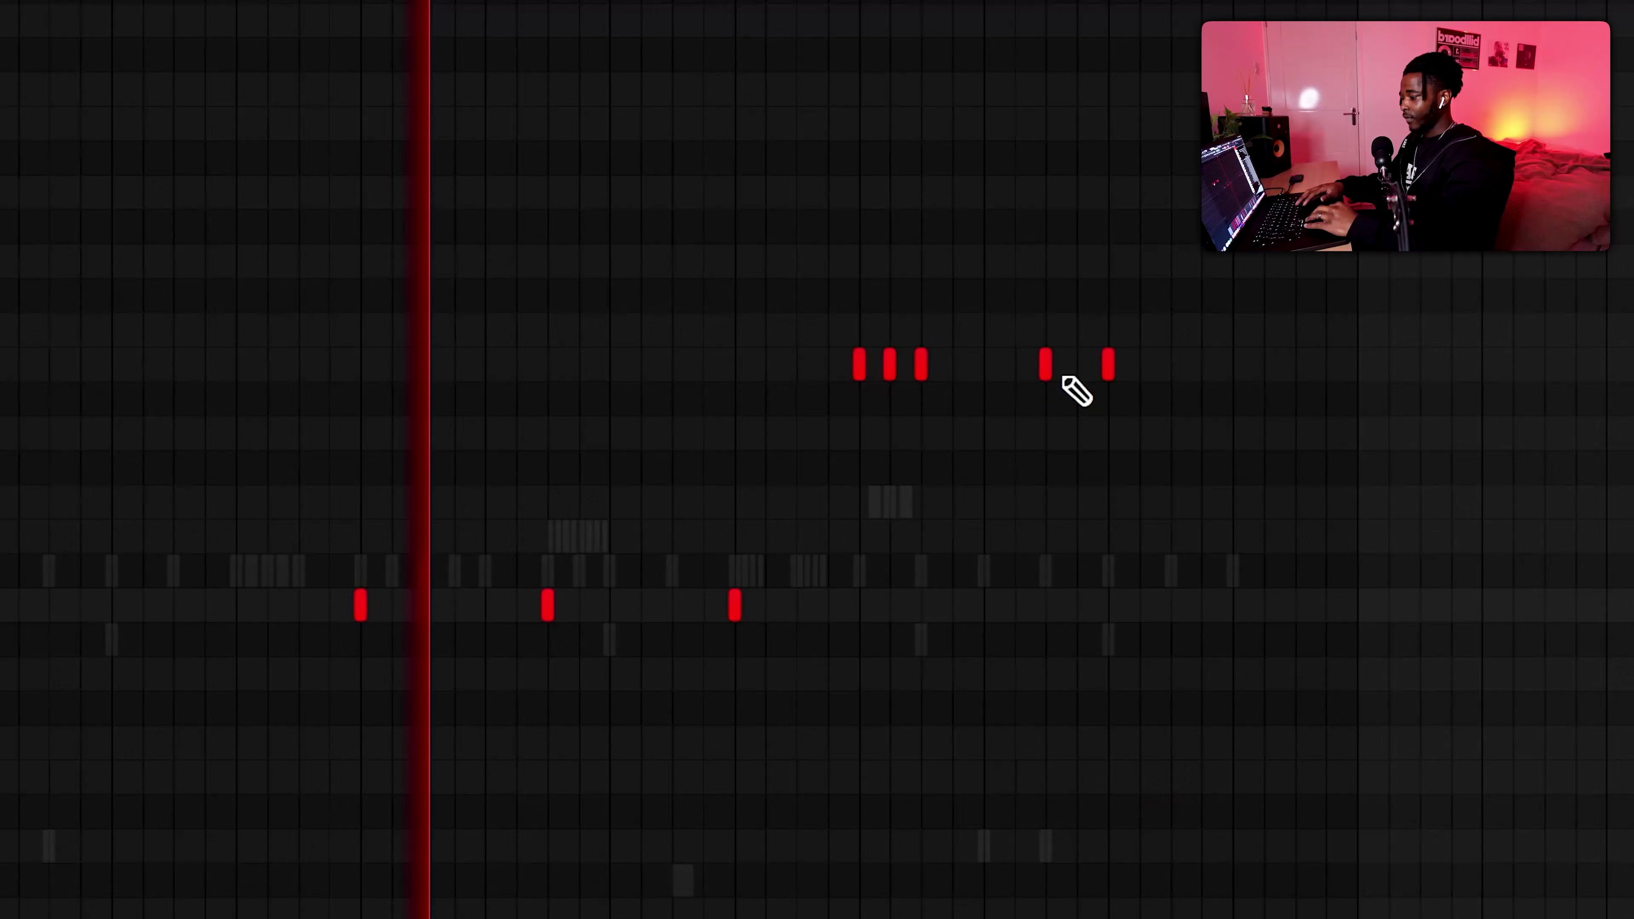
click(1140, 770)
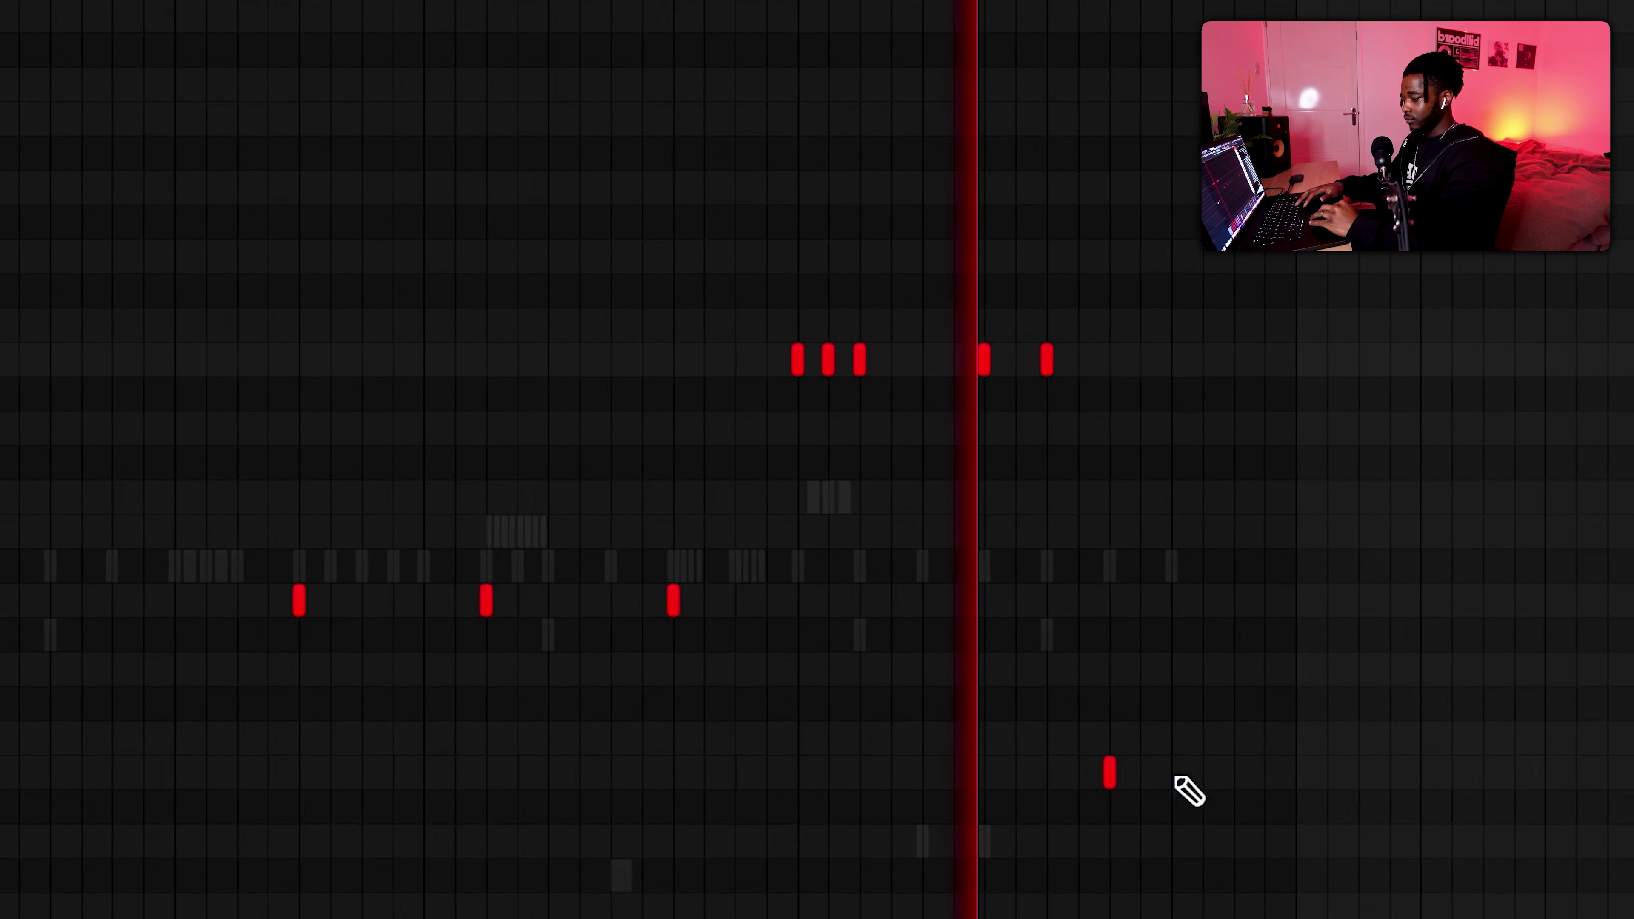
click(1202, 770)
click(1265, 770)
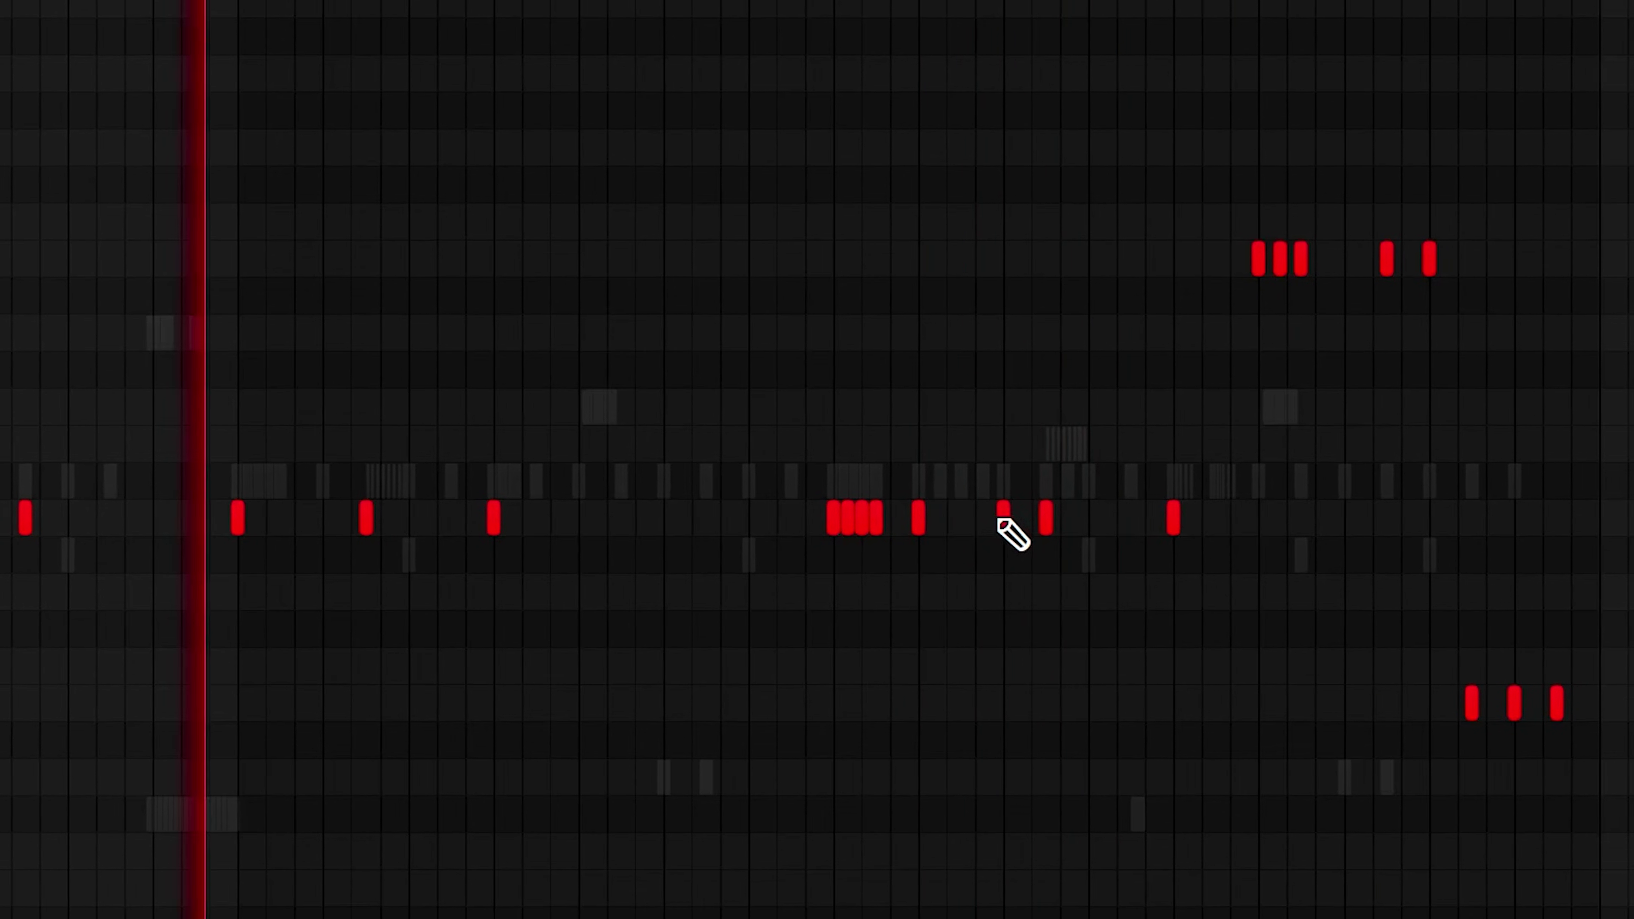
- Delete the stray hit after the rapid four-note roll and add a hit a quarter bar after the start of bar 5
right_click(1032, 518)
click(300, 518)
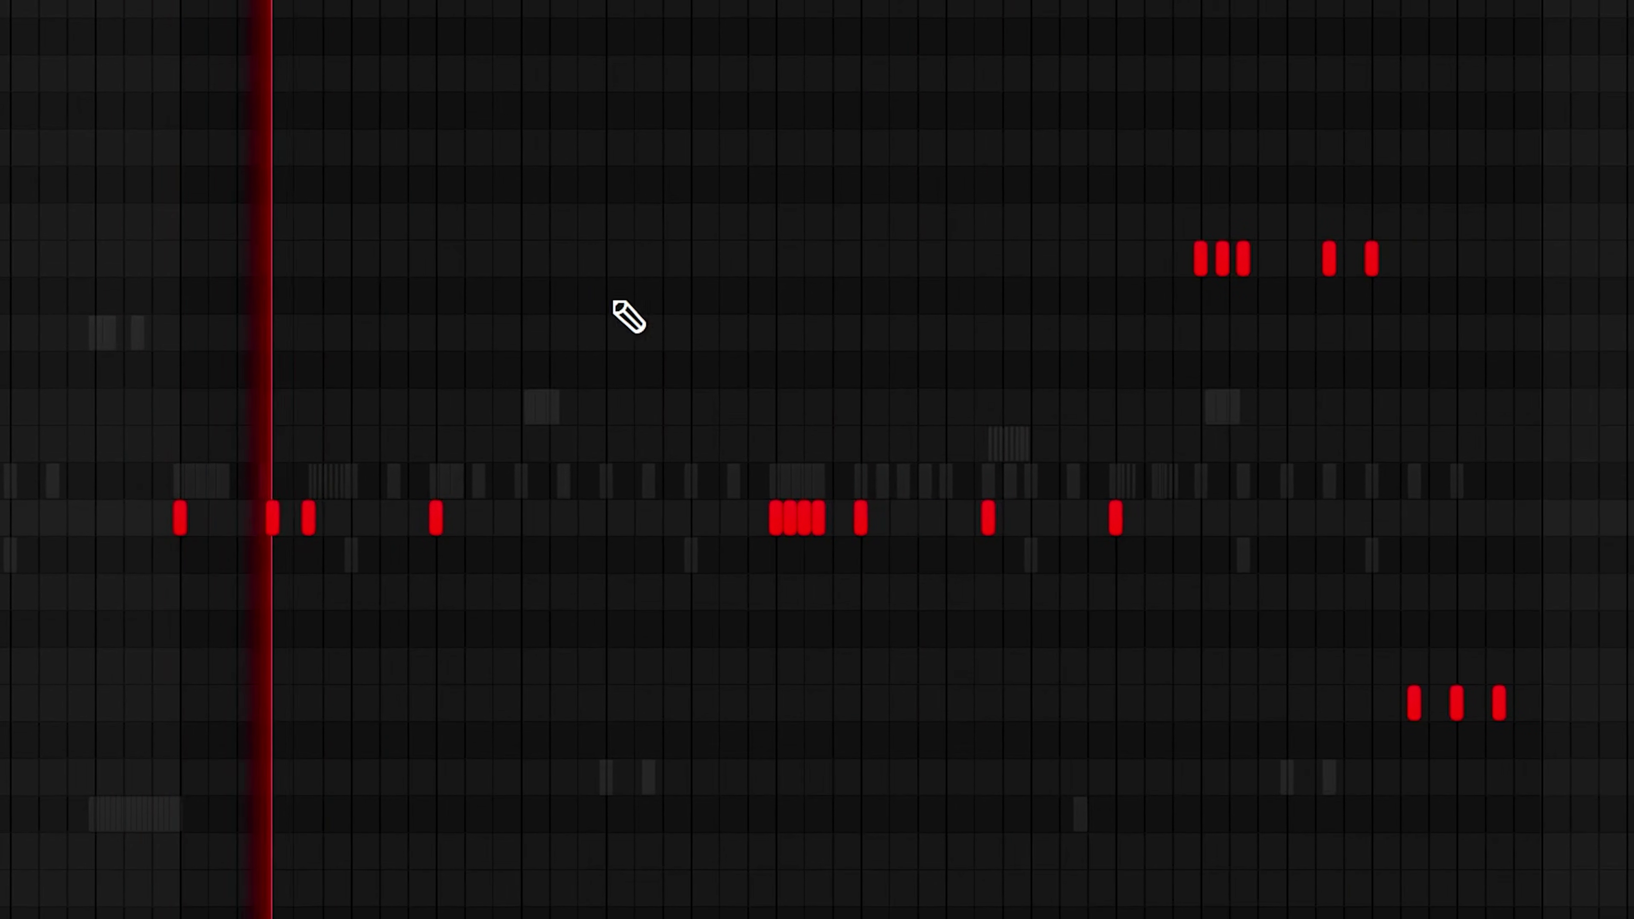
right_click(300, 518)
click(235, 518)
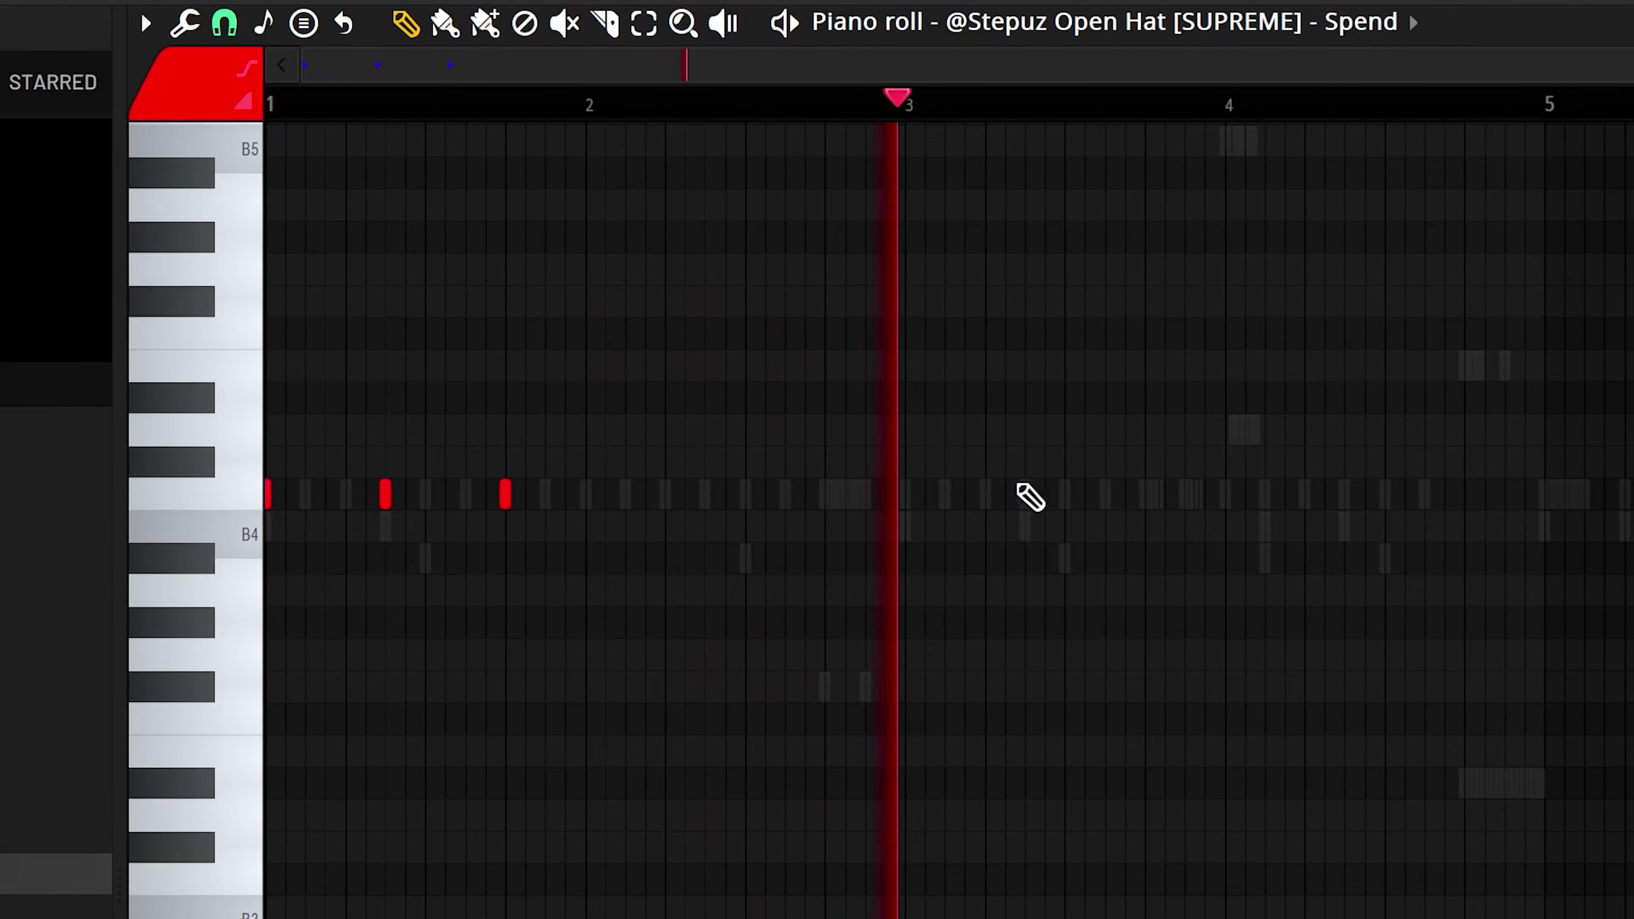
- Add three open hat hits on the C5 row starting at bar 3, with the same spacing as the hits in bar 1
click(870, 495)
click(990, 494)
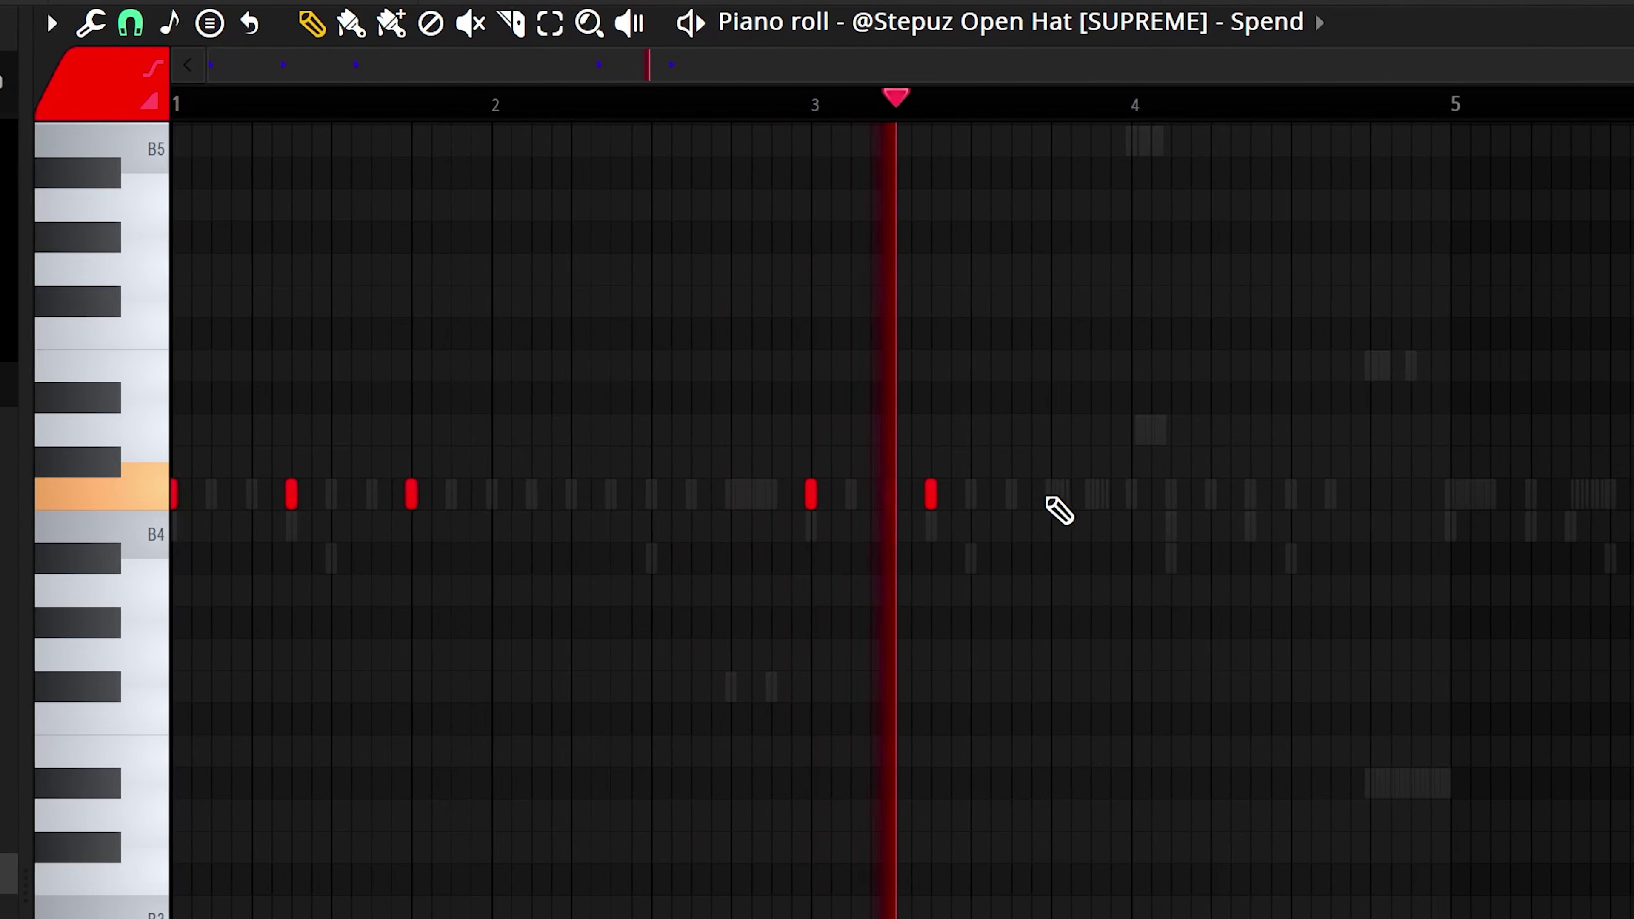
click(1062, 495)
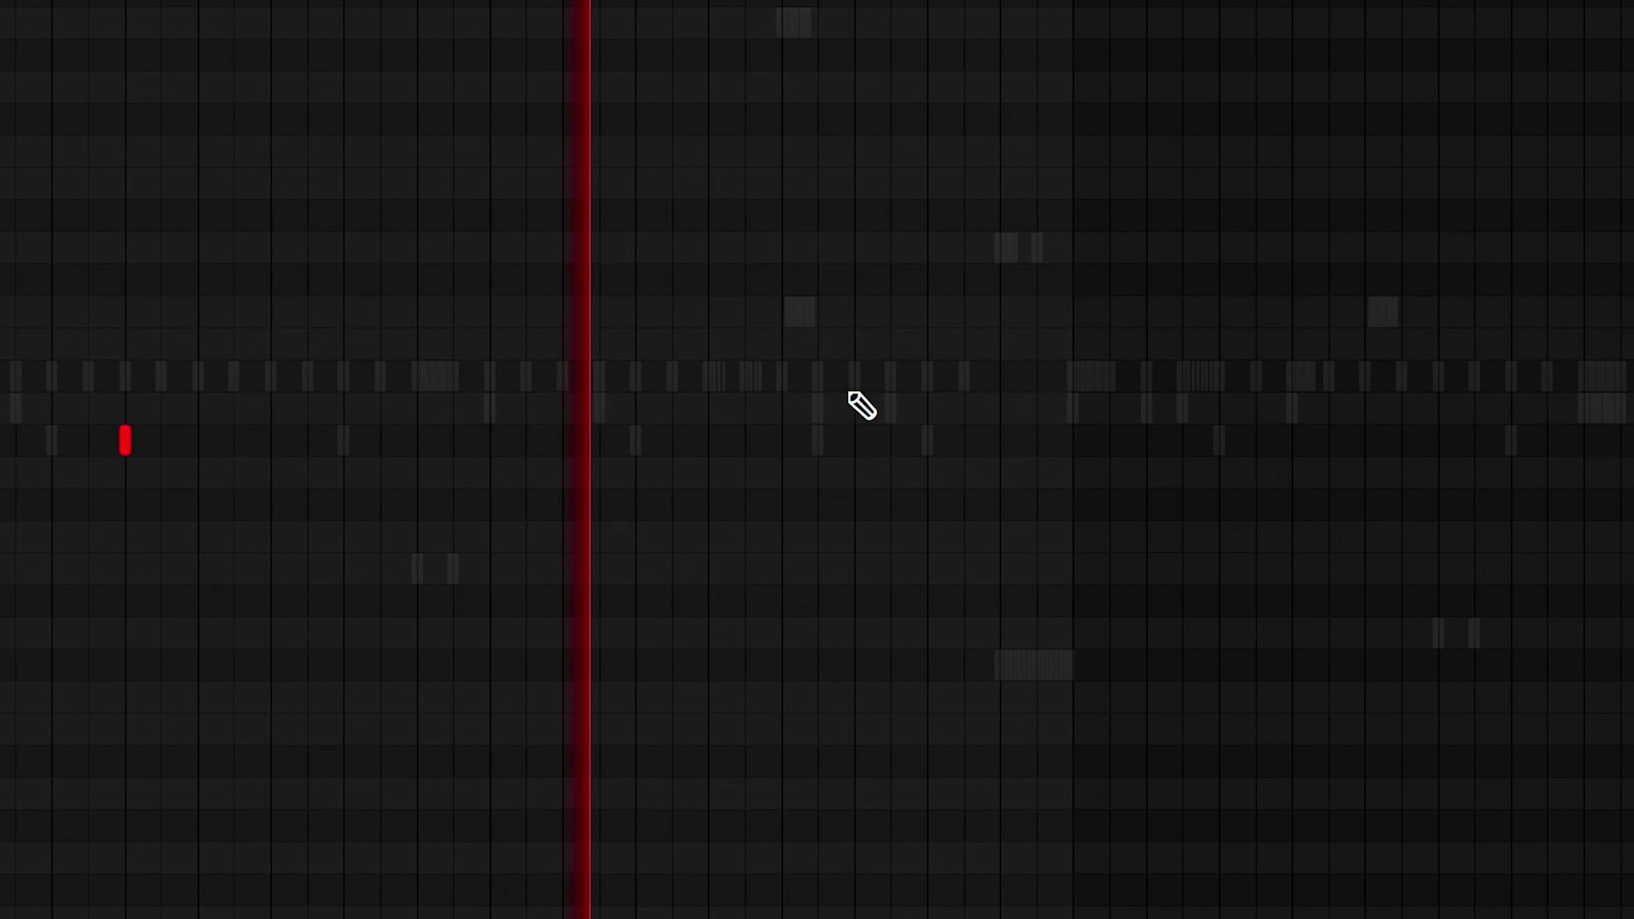
- Add a hit on the A#4 row a quarter bar after the start of bar 4
click(896, 443)
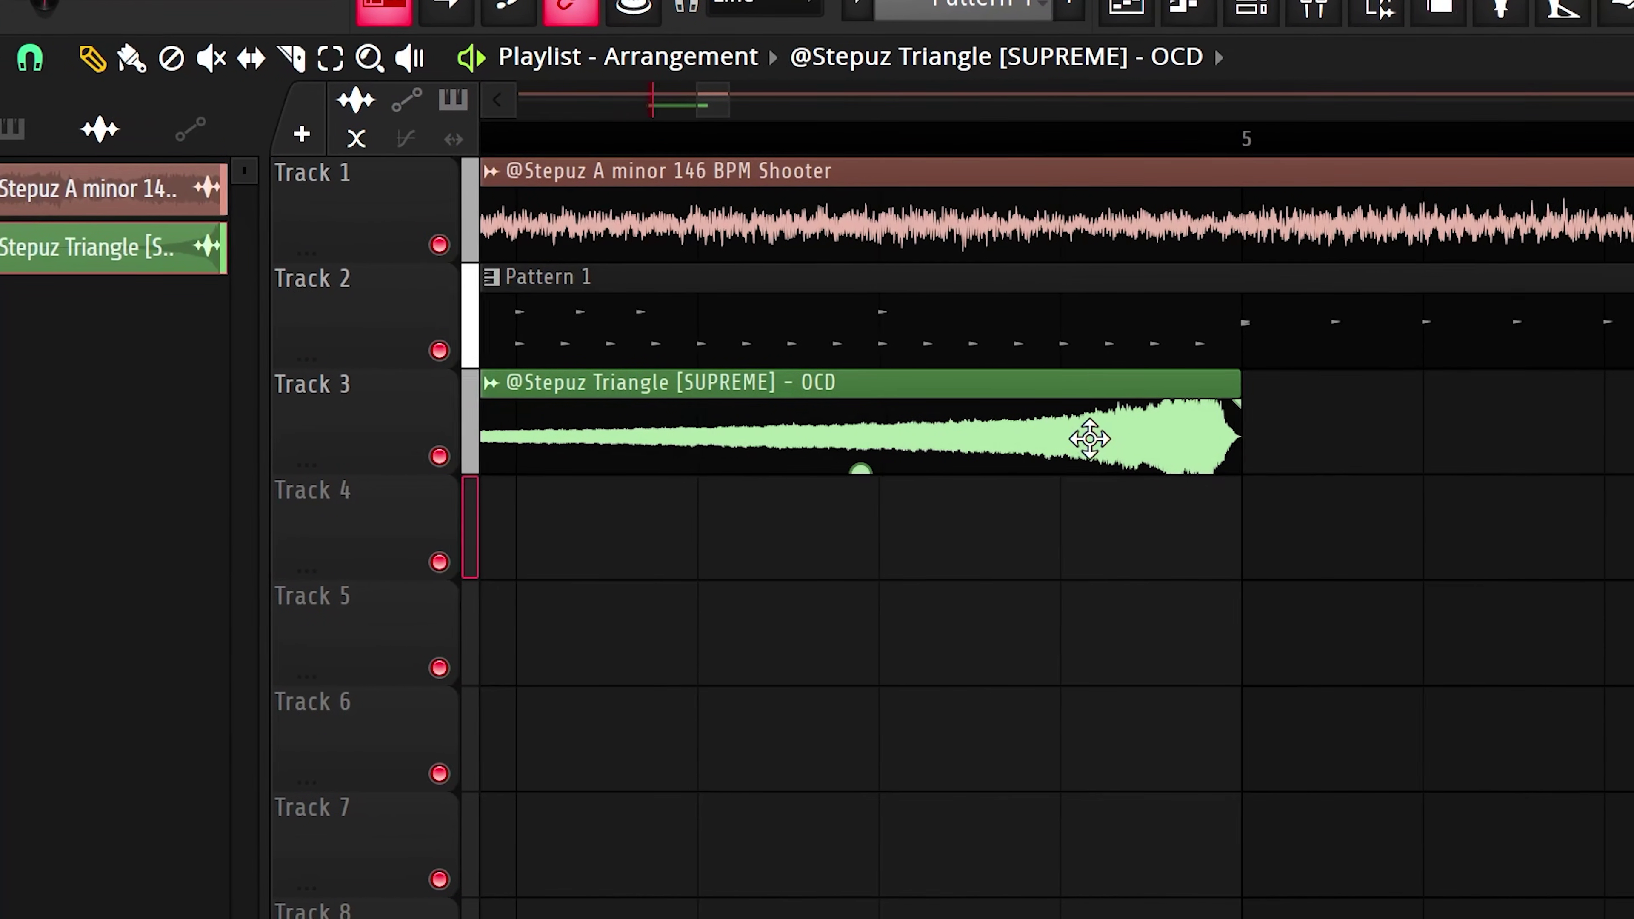
- Shift the Triangle OCD clip on Track 3 slightly earlier, and place a C5 hit halfway through bar 4 in the empty piano roll
drag(1165, 380, 1135, 380)
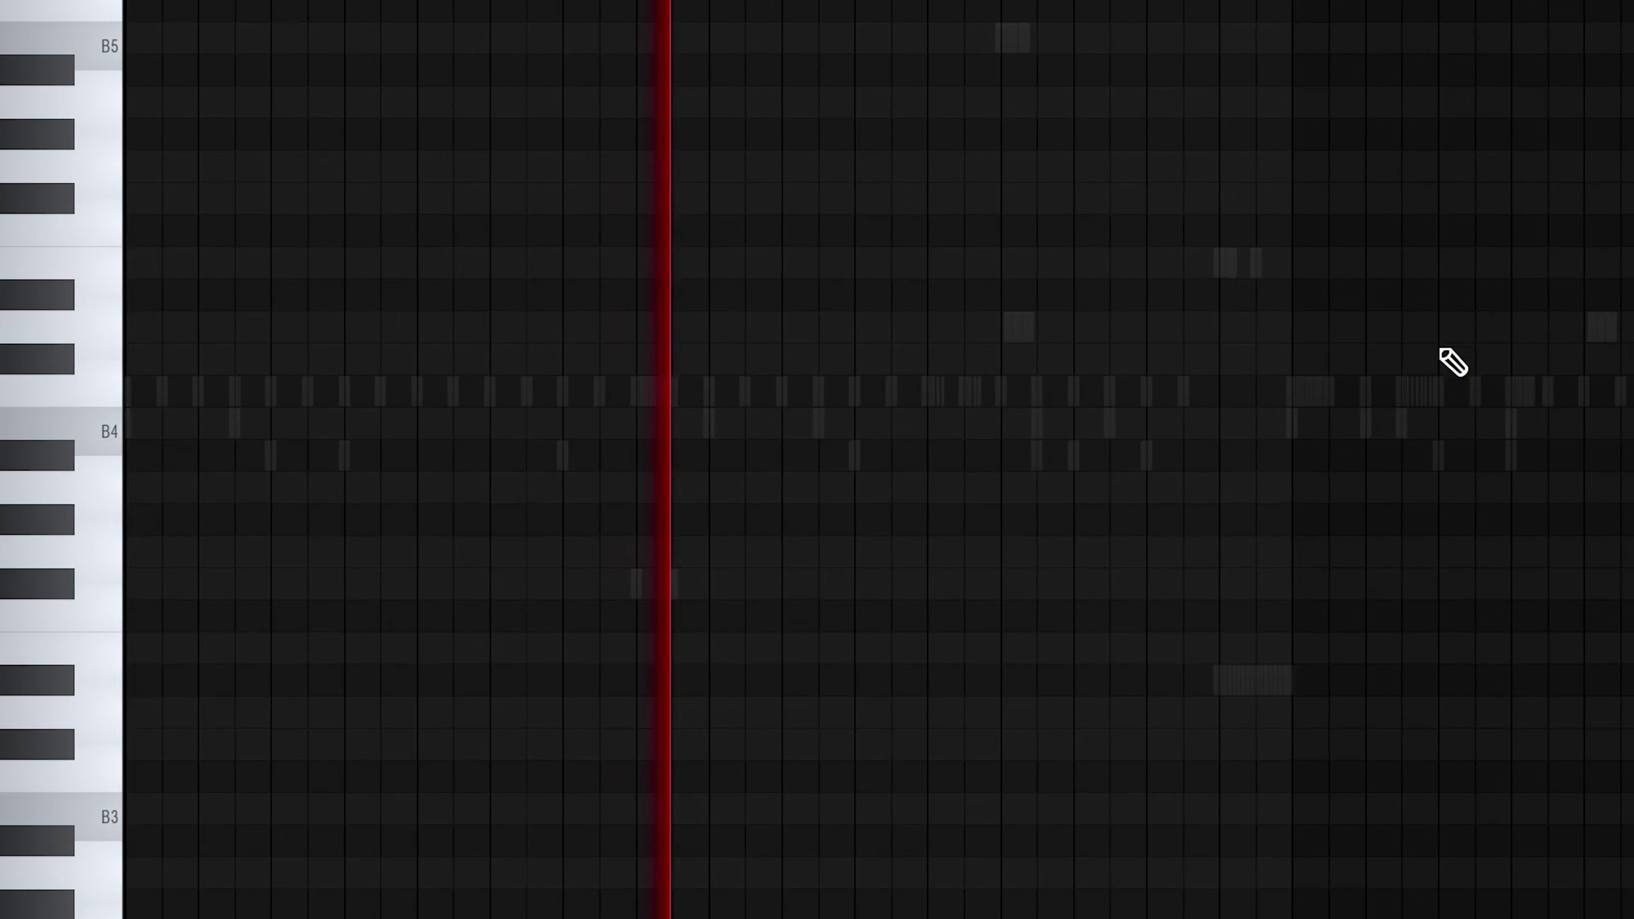
click(1213, 422)
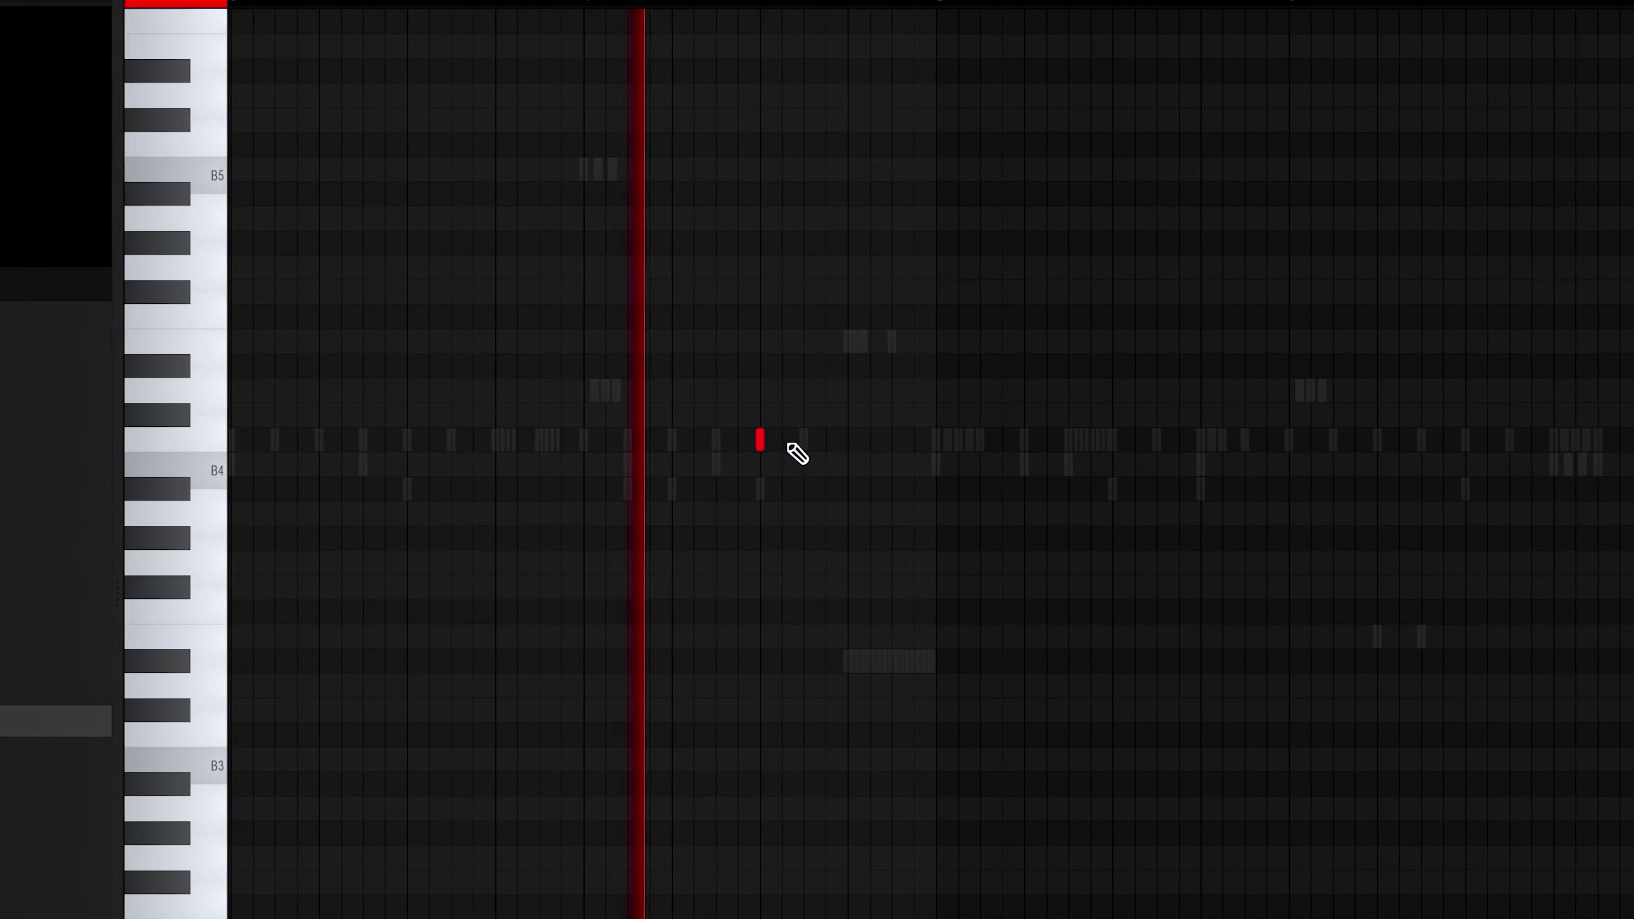
- Add a second C5 hit one grid step after the first in the piano roll, and bring up the channel rack
click(786, 440)
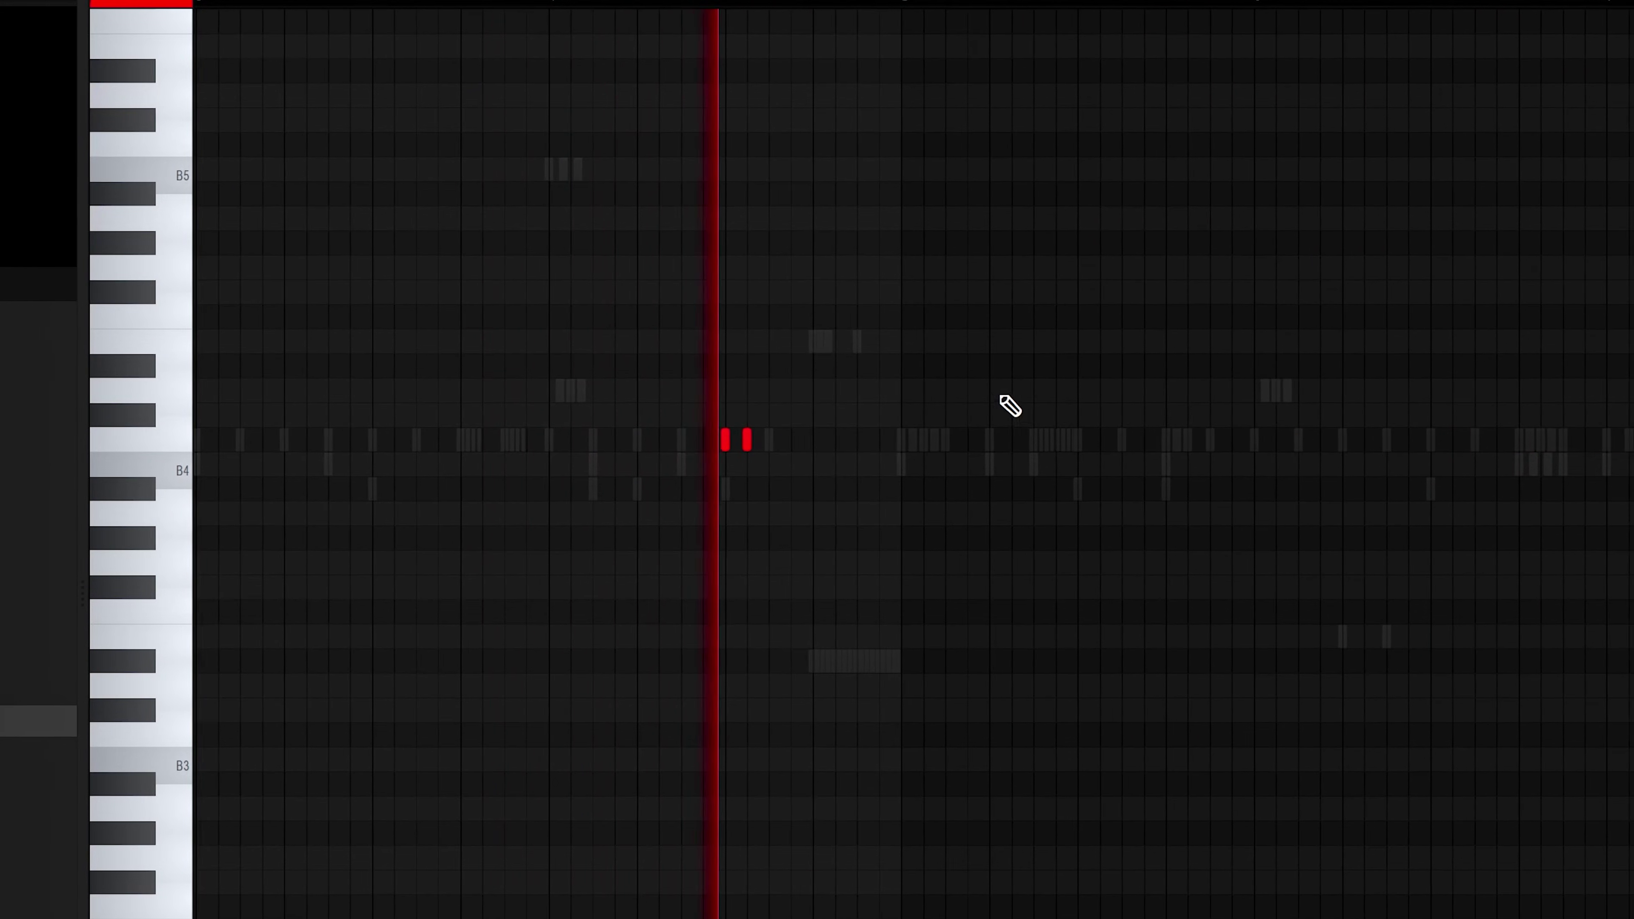
scroll(898, 400, down, 3)
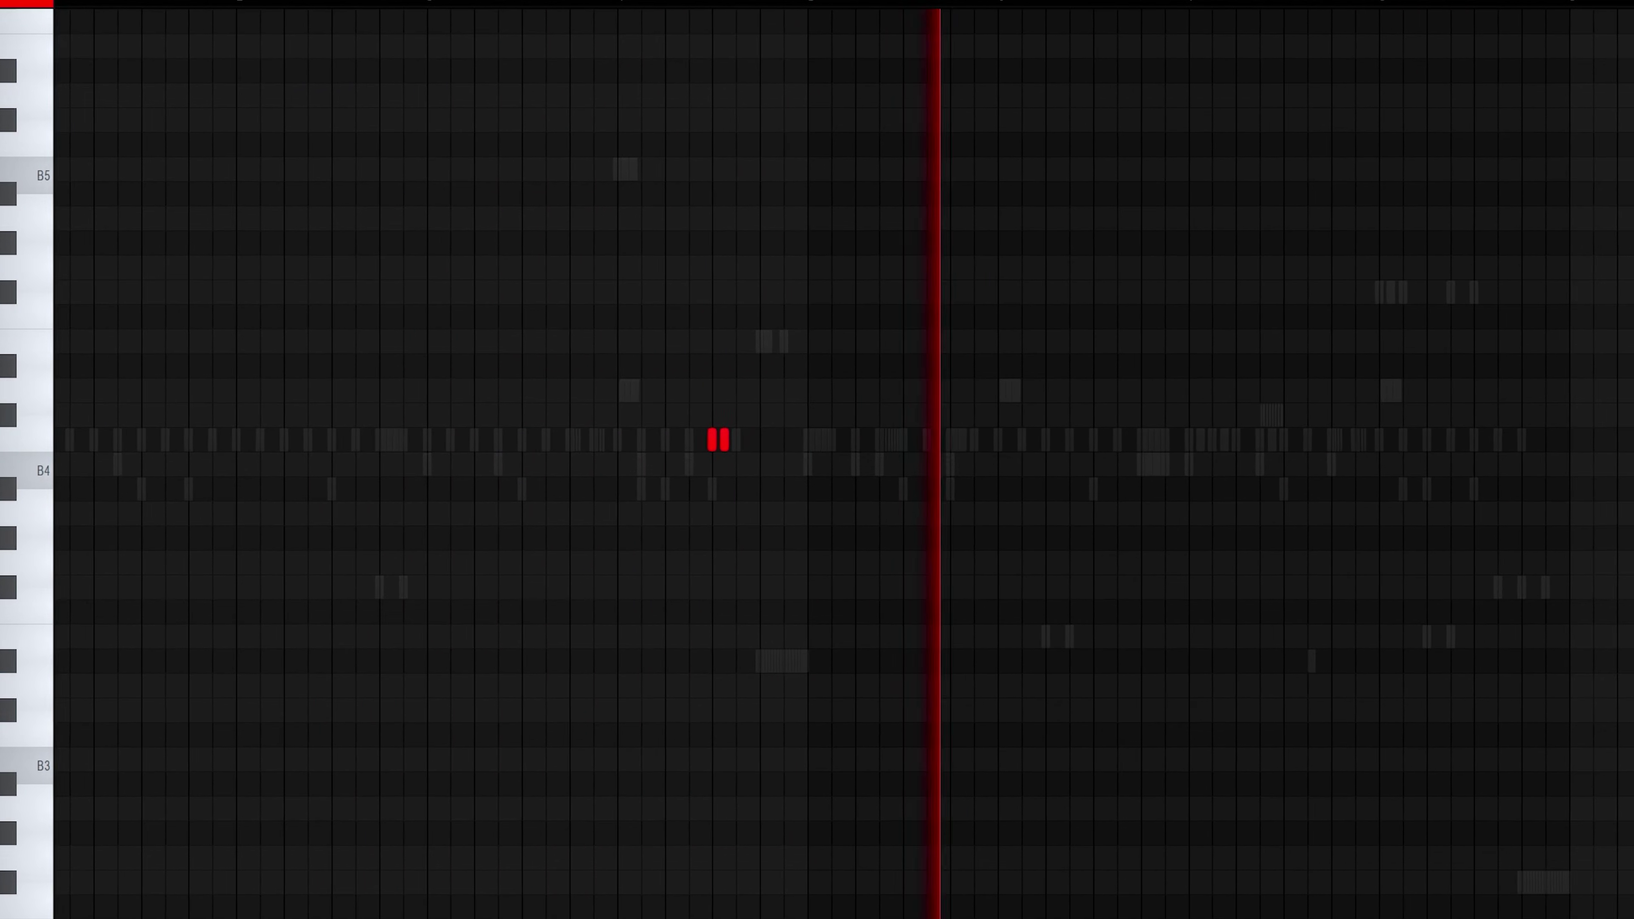
drag(846, 3, 90, 4)
key(ctrl+b)
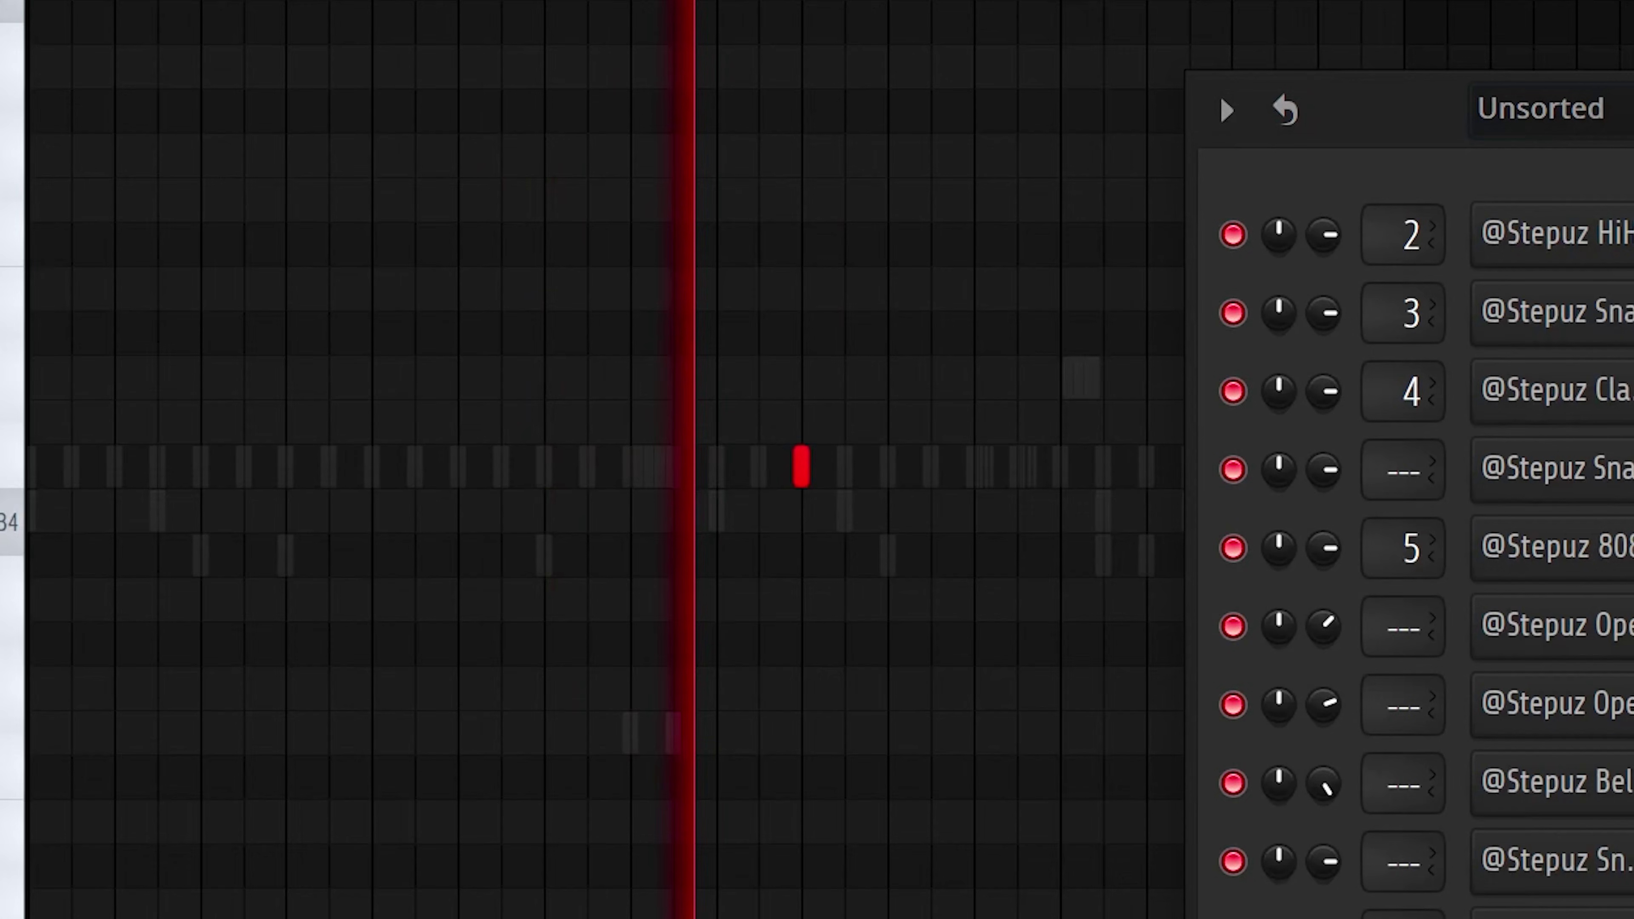
key(F6)
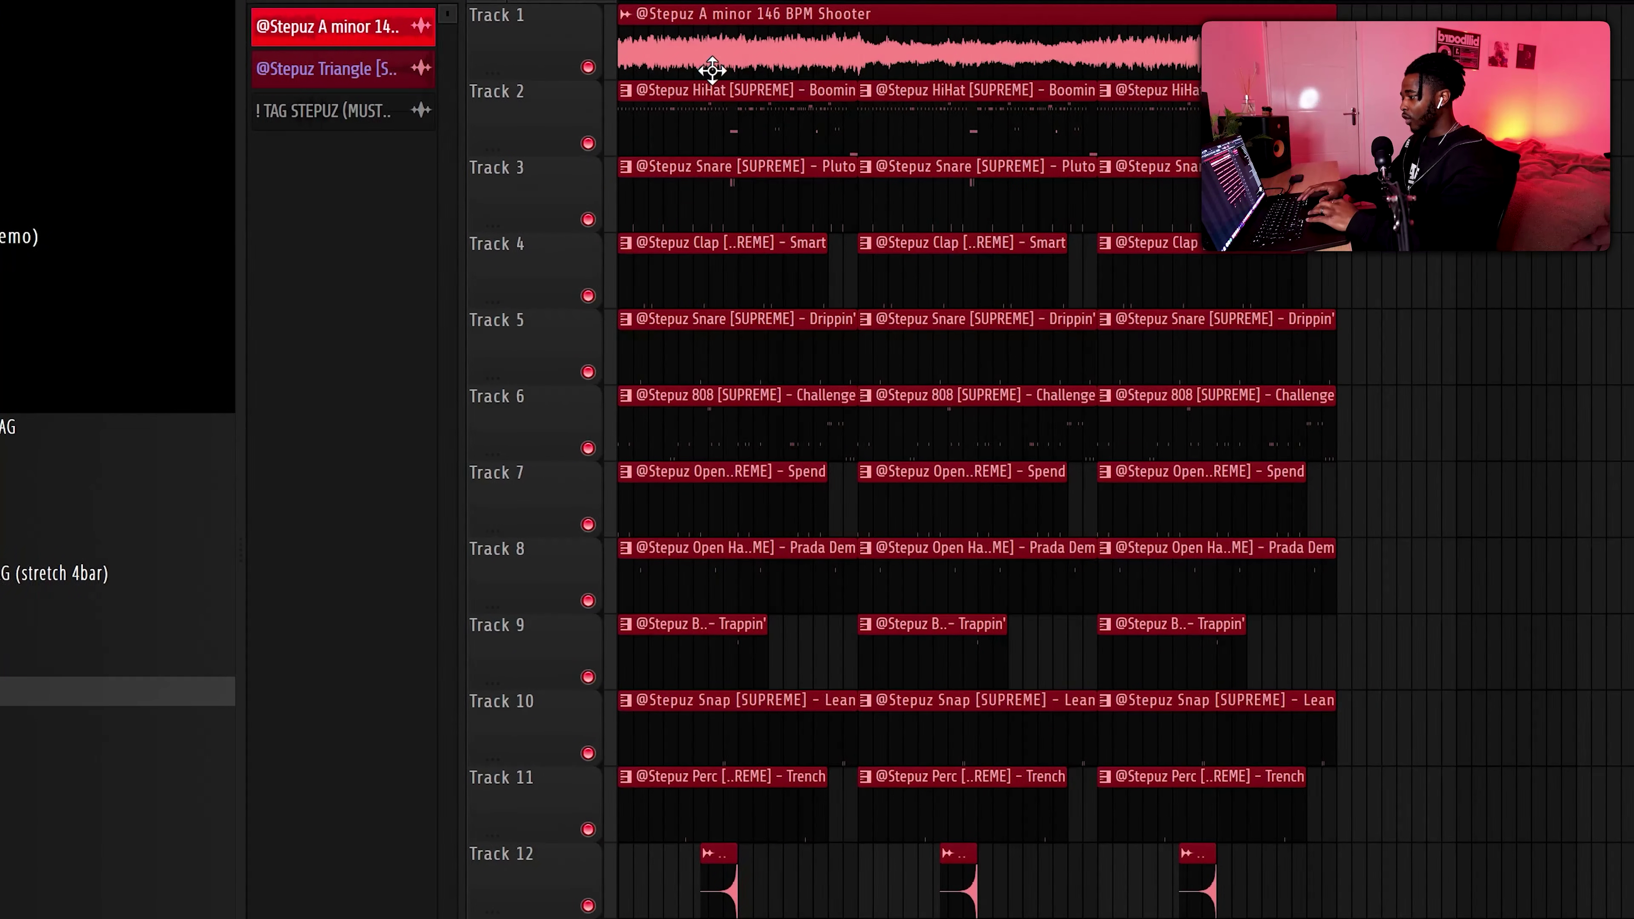
- Shift the whole arrangement to start at bar 9 and place the A minor 146 BPM Shooter melody loop on Track 1 at bar 1
drag(756, 40, 914, 23)
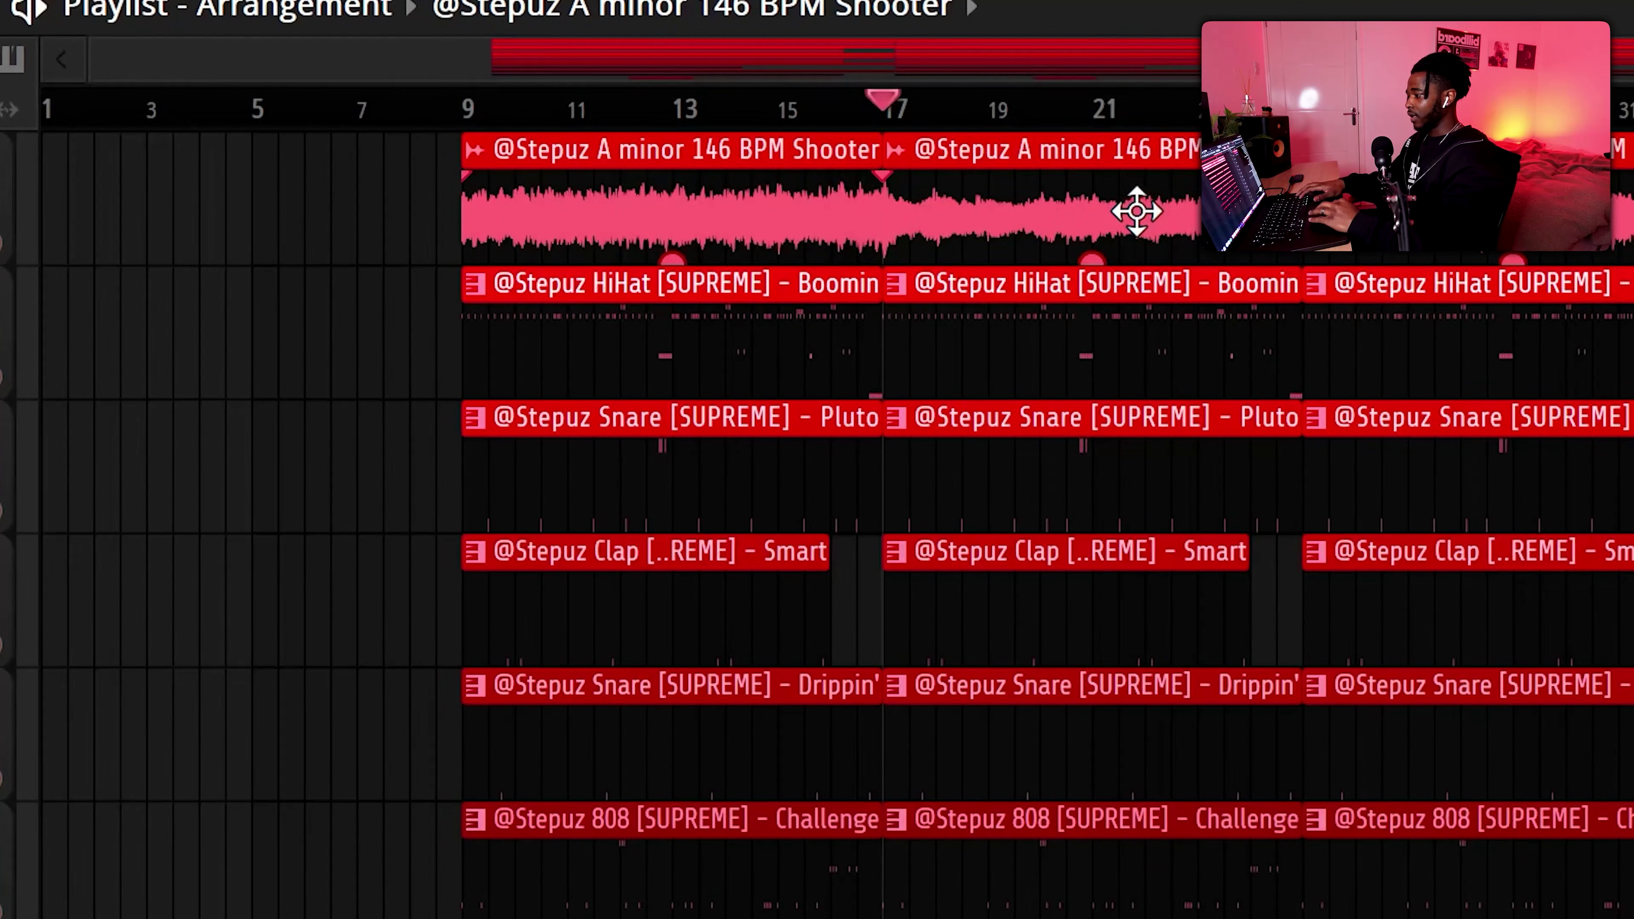
click(32, 218)
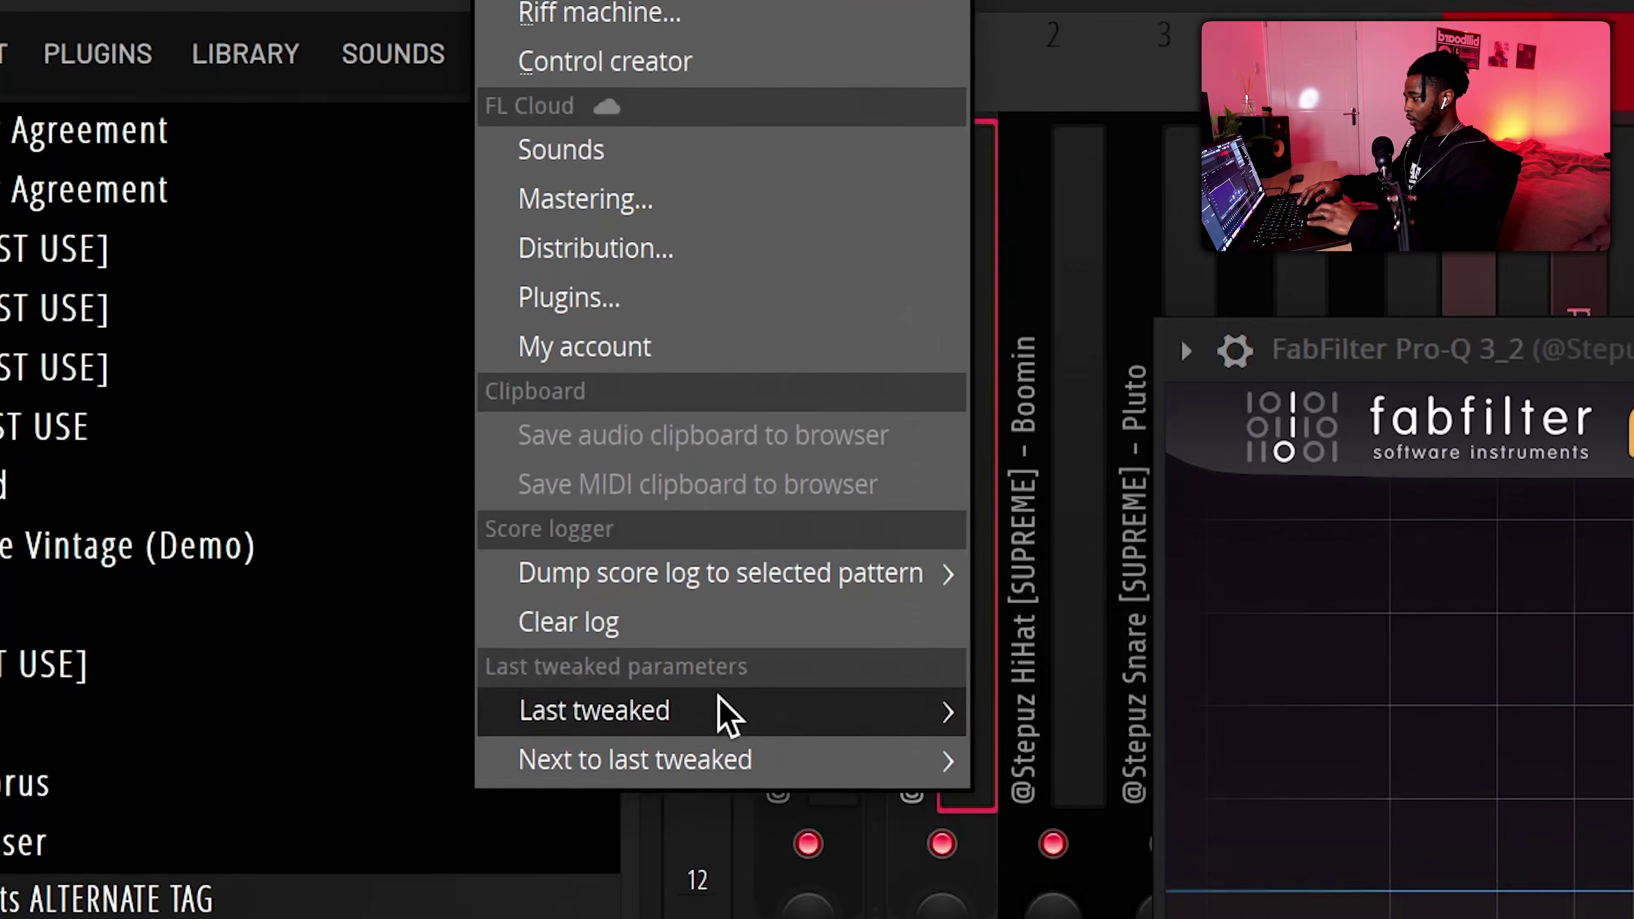
- Create an automation clip for the FabFilter Pro-Q 3_2 Band 3 Frequency and shape it as a rising curve from a low start over bars 1 to 9
mouse_move(736, 602)
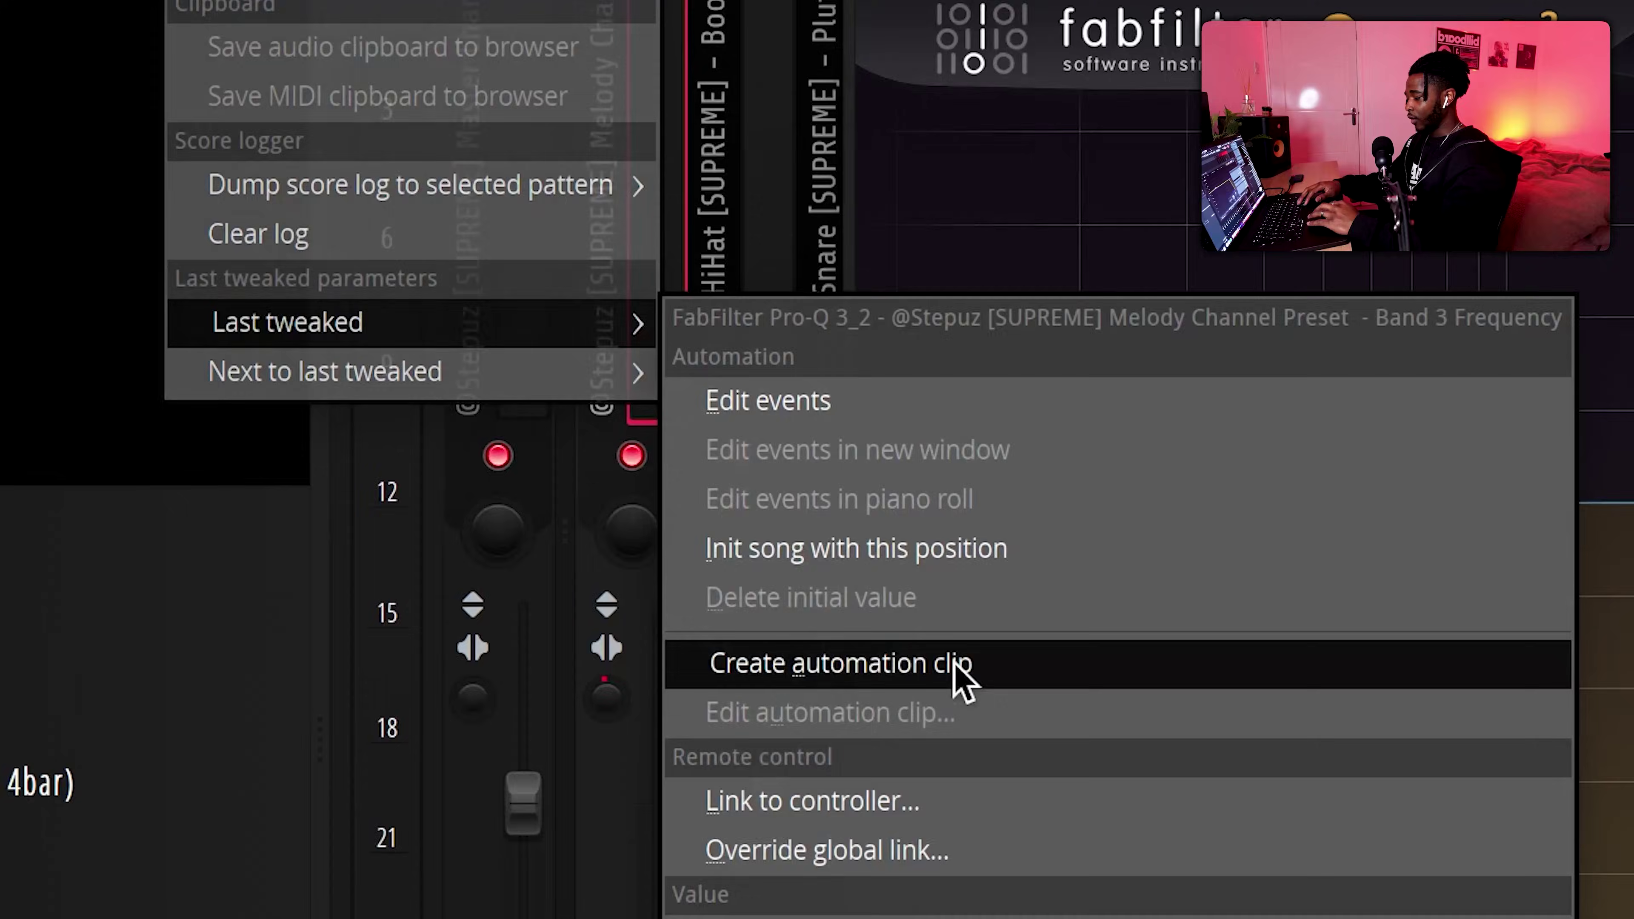
click(985, 670)
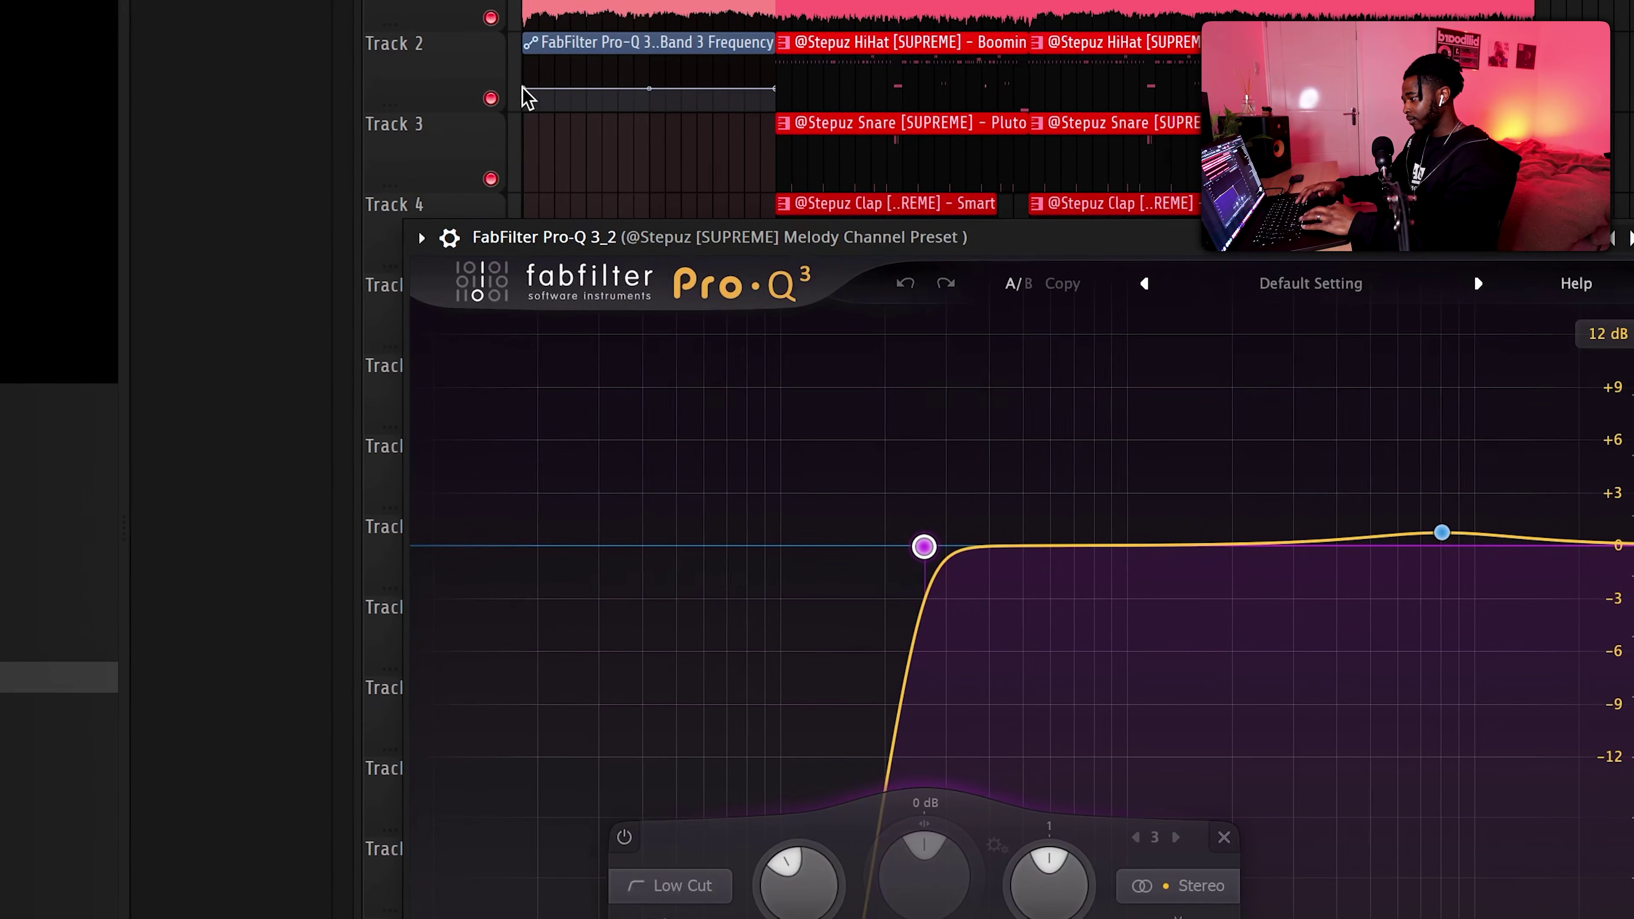
drag(529, 96, 529, 111)
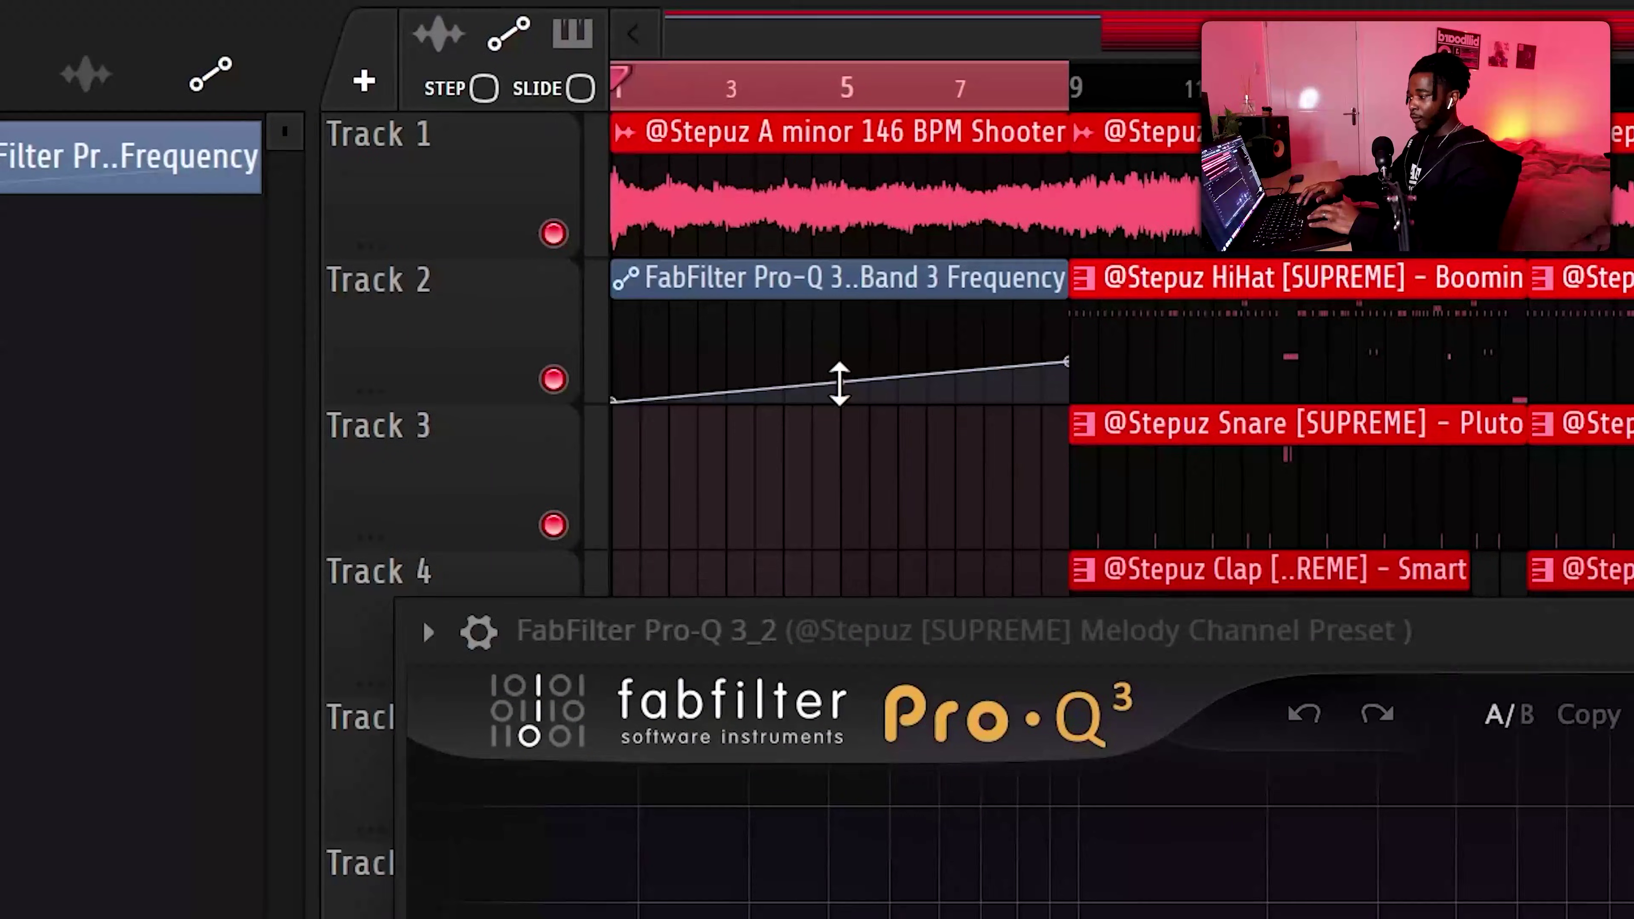
drag(835, 381, 836, 419)
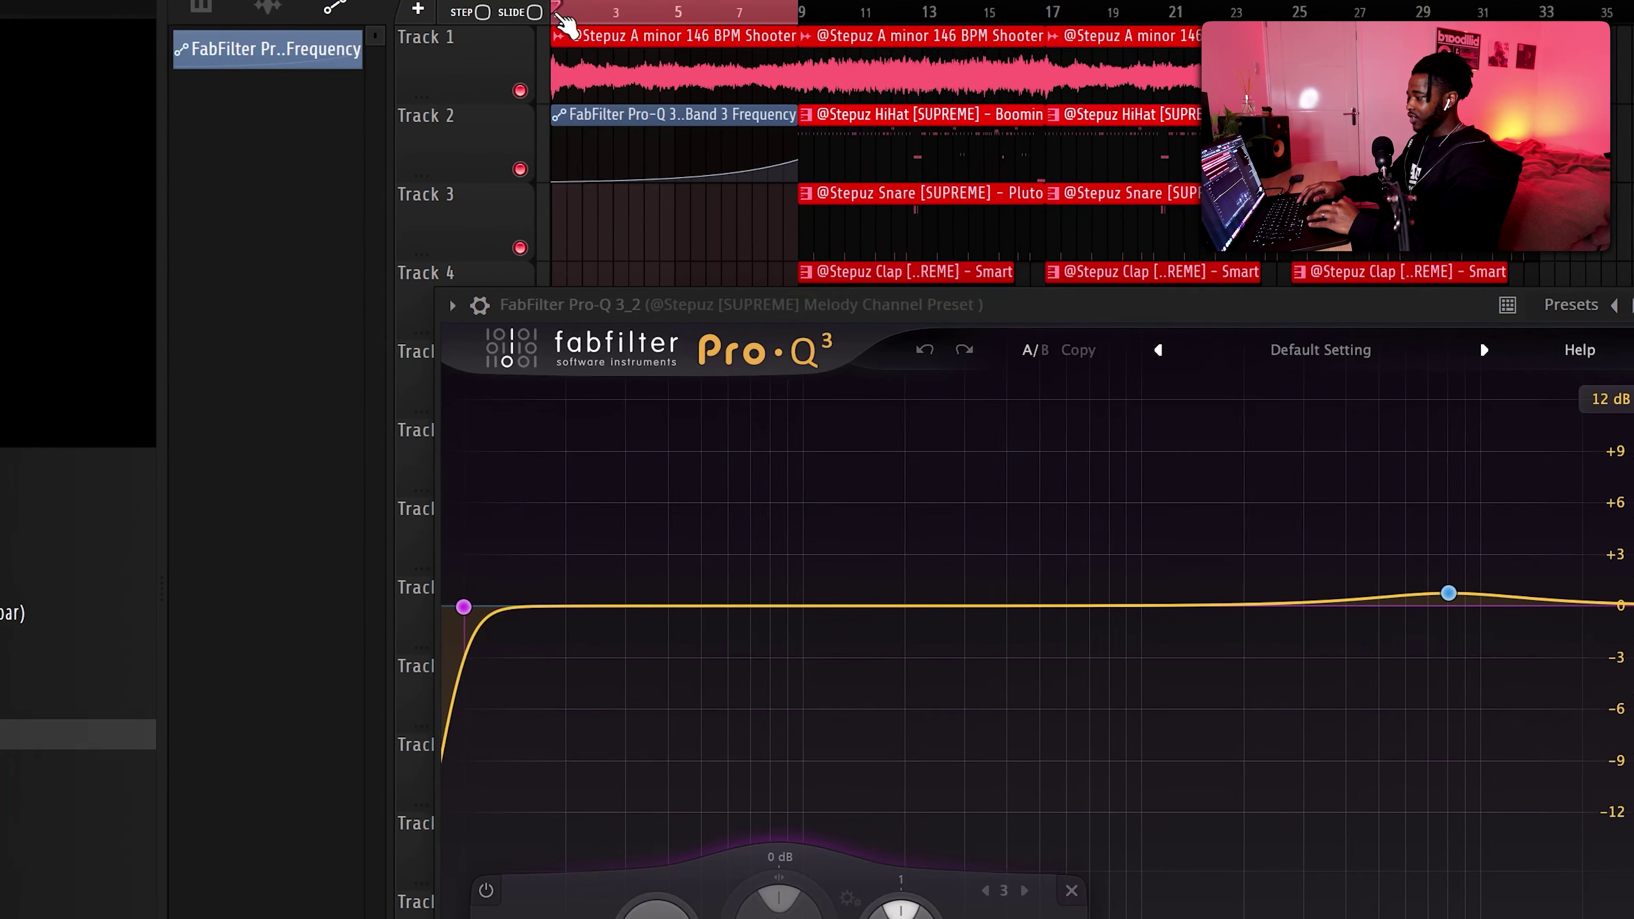
drag(602, 83, 998, 83)
mouse_move(754, 9)
mouse_down()
mouse_move(560, 9)
mouse_move(772, 9)
mouse_up()
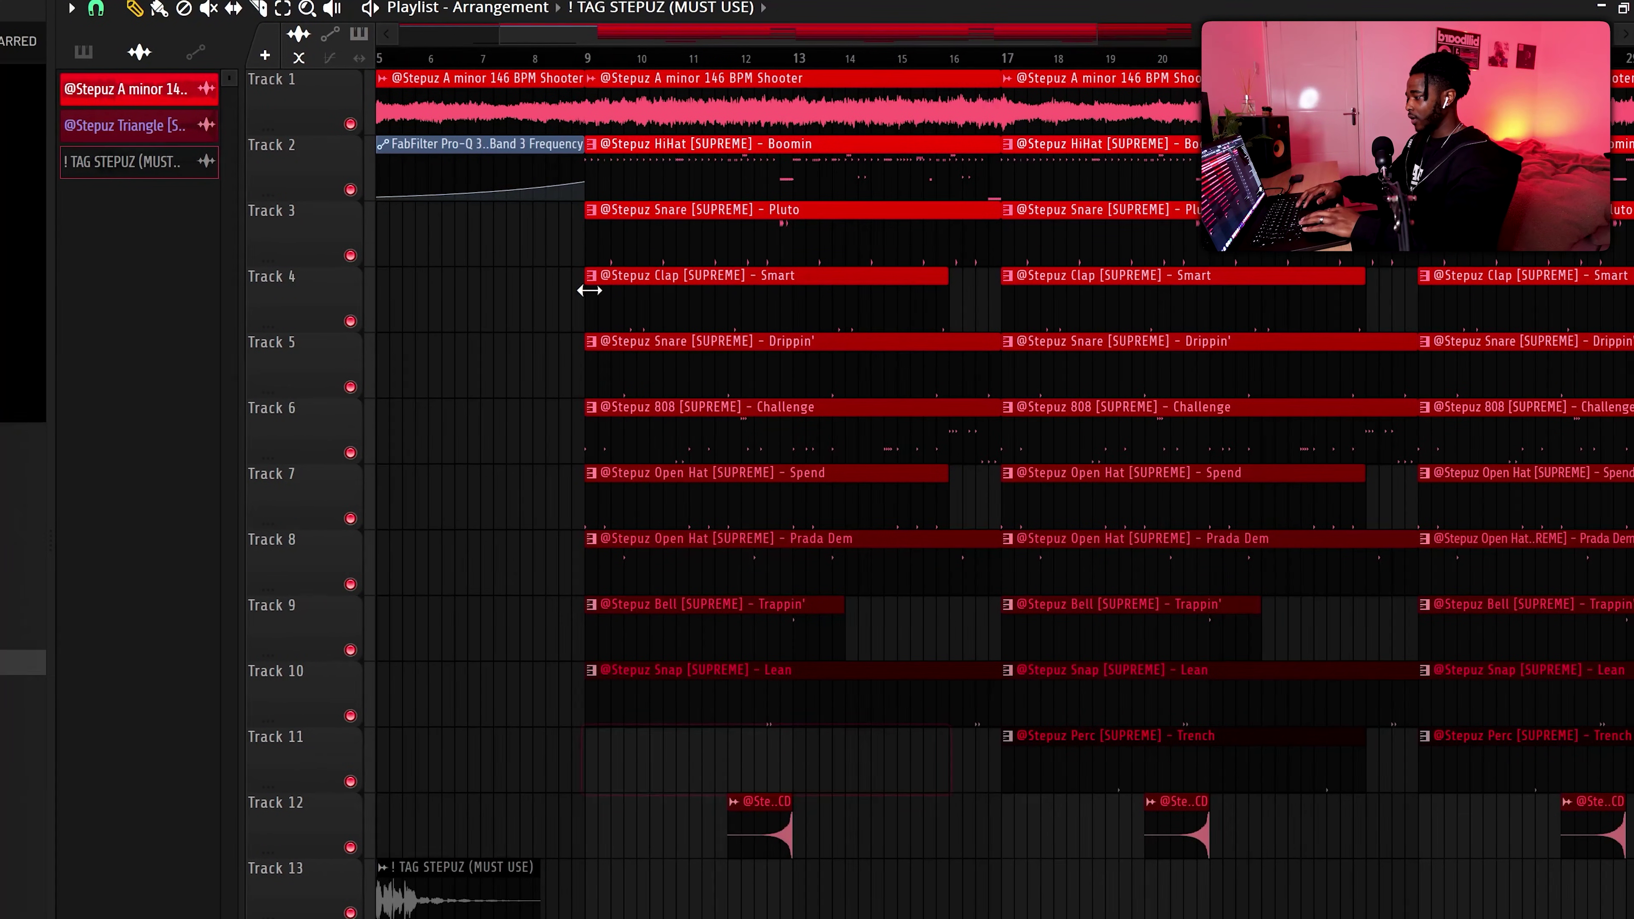
- Delete the Perc clip on Track 11 and the Bell clip on Track 9 from the first drum section starting at bar 9
right_click(823, 749)
right_click(862, 624)
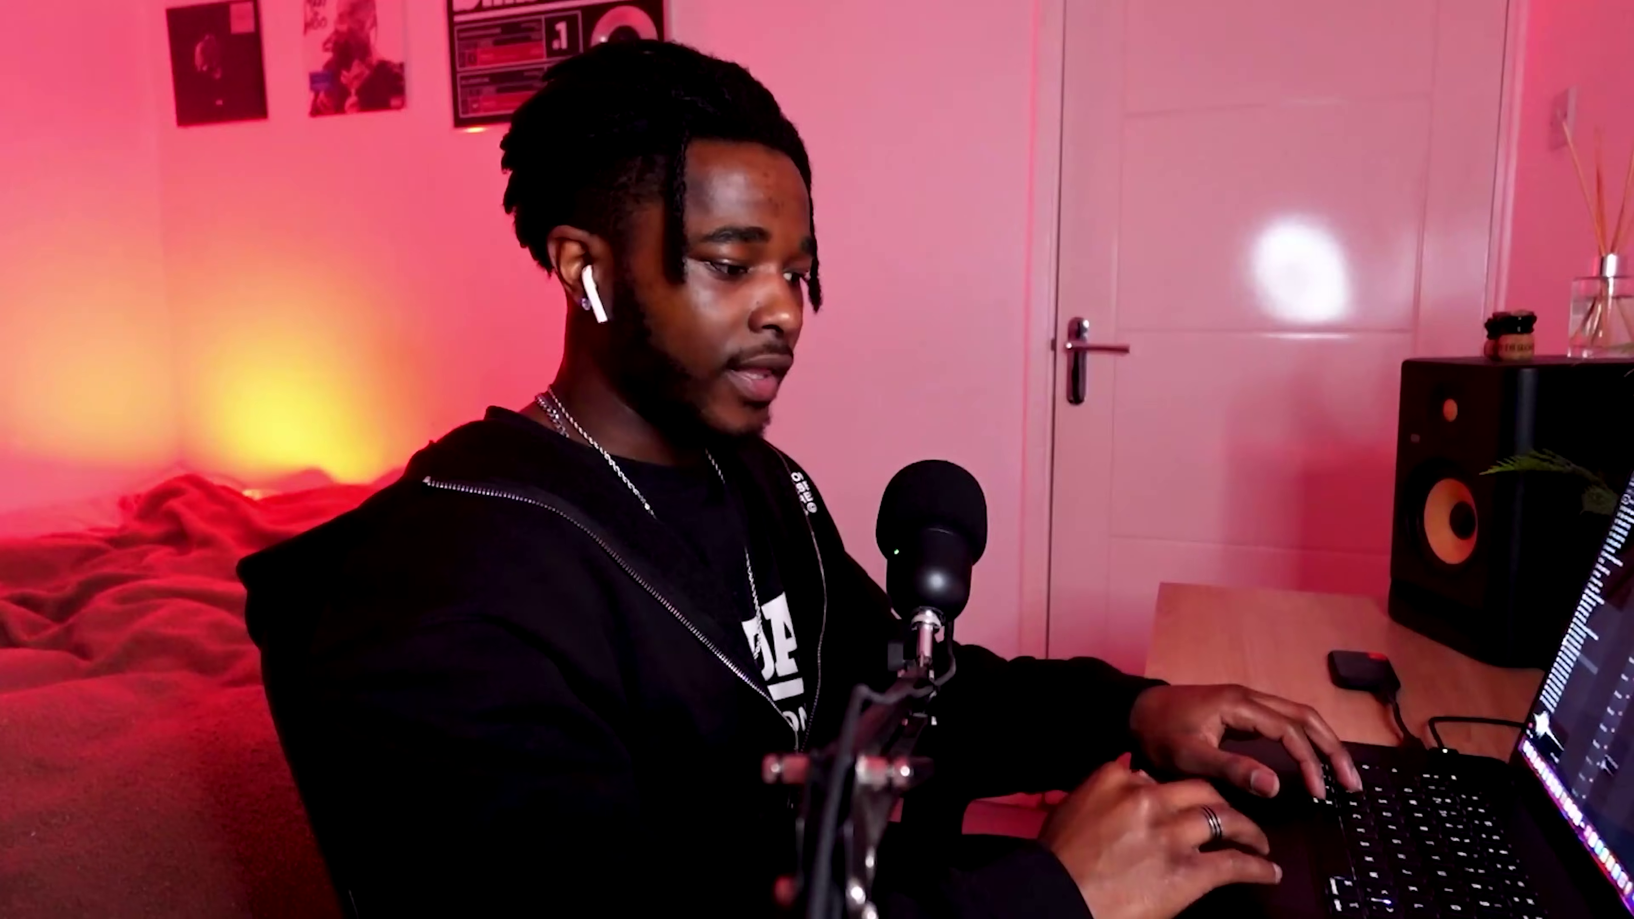